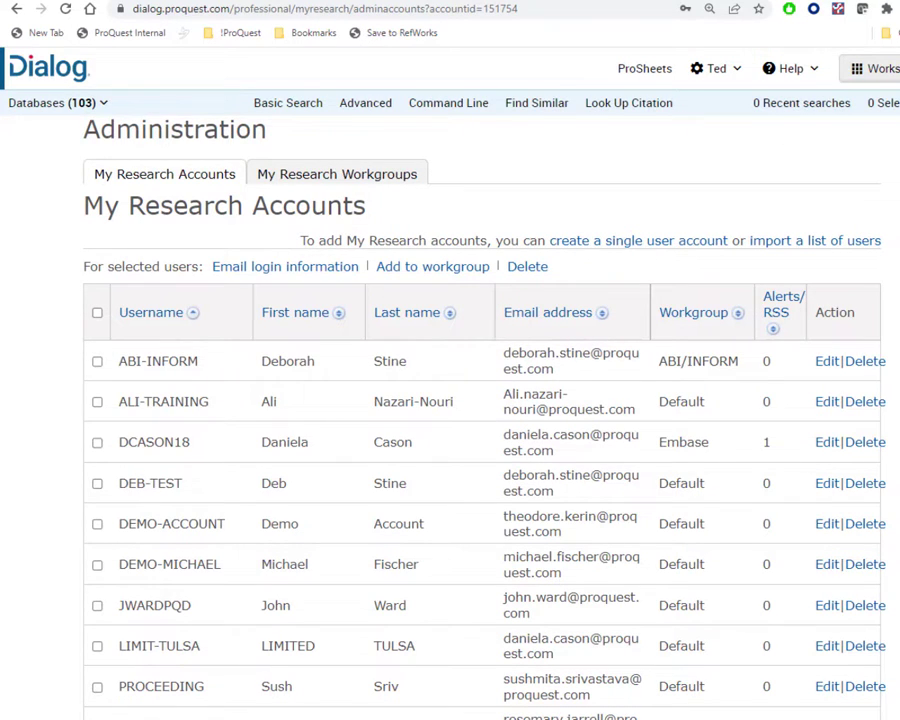
# Step: Review the research accounts list and the single-user account creation form with its workgroup choices, leaving the form without creating an account
pyautogui.scroll(-10, 450, 400)
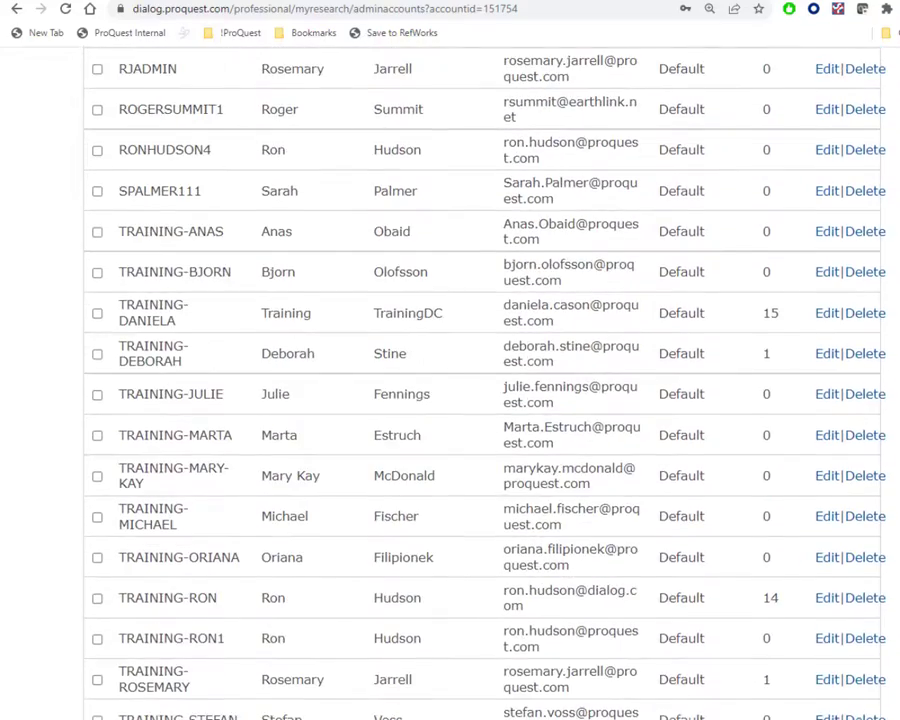
pyautogui.scroll(11, 450, 400)
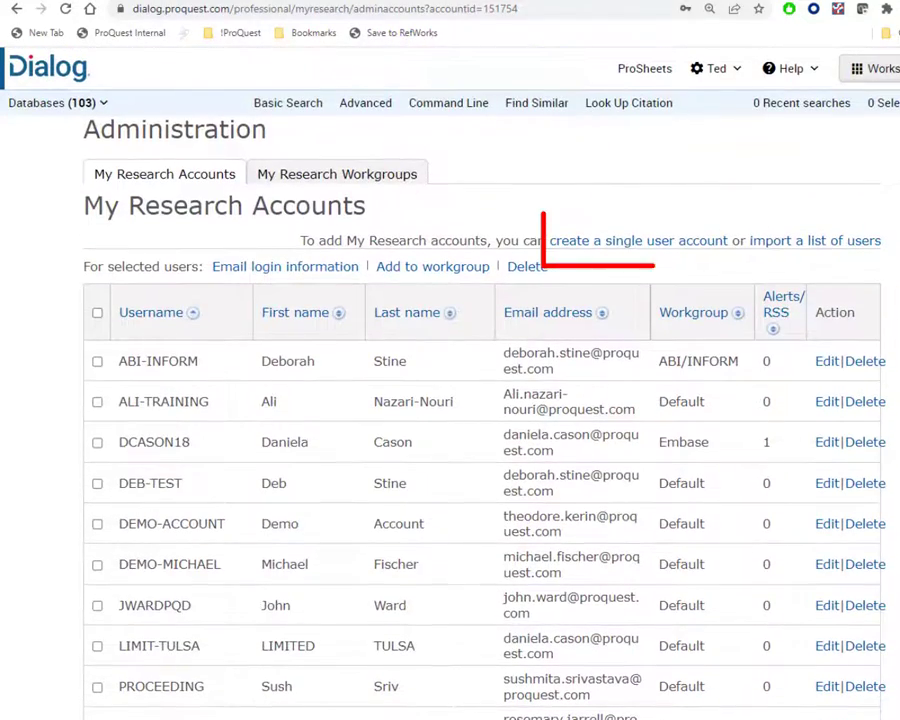
pyautogui.click(701, 247)
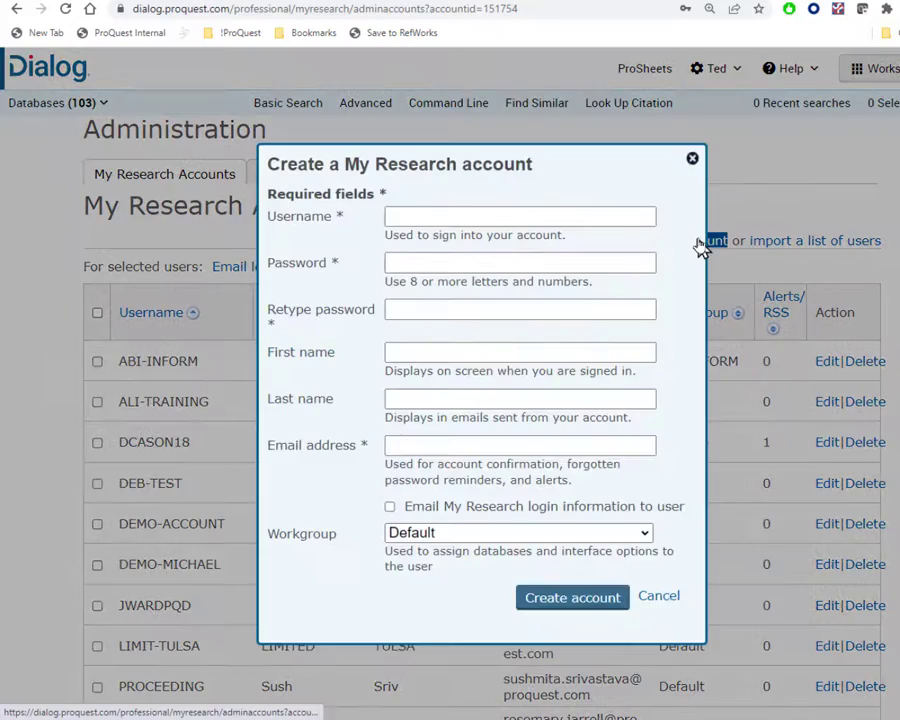
pyautogui.click(603, 535)
pyautogui.scroll(-1, 595, 400)
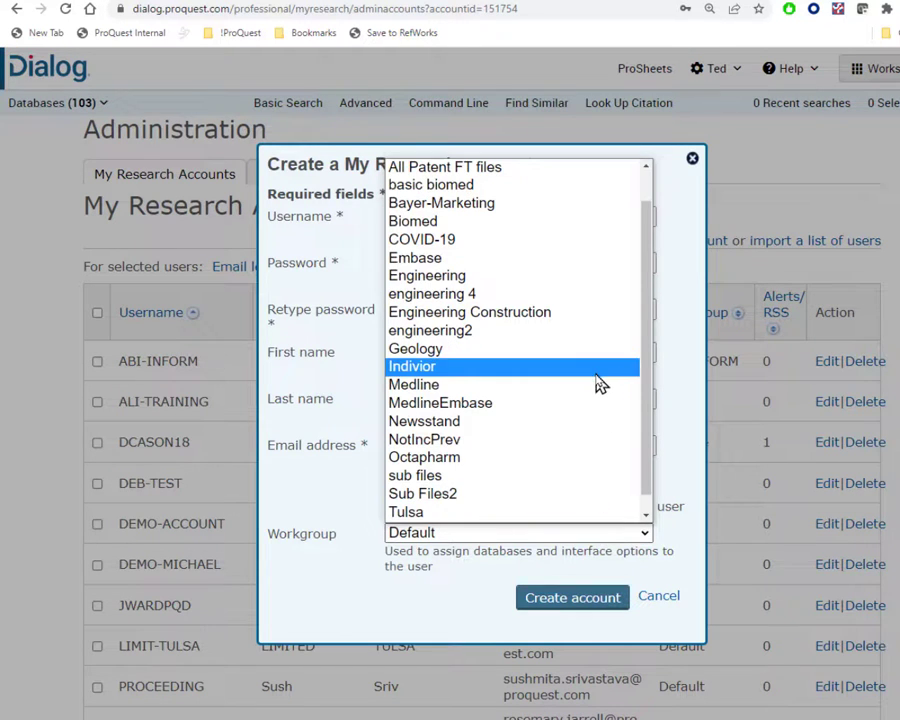
pyautogui.click(766, 464)
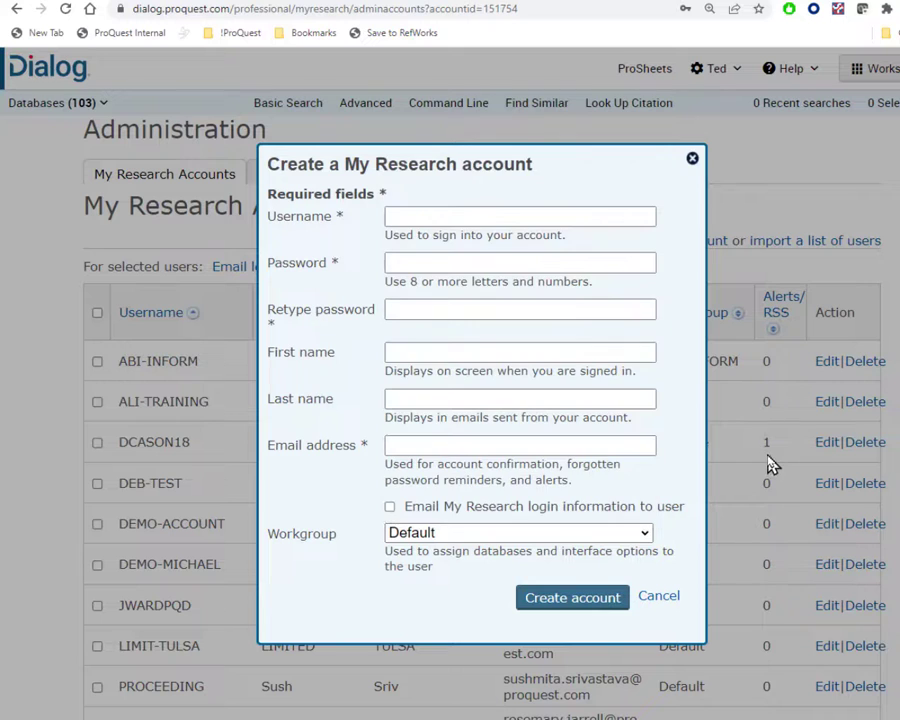
pyautogui.click(692, 162)
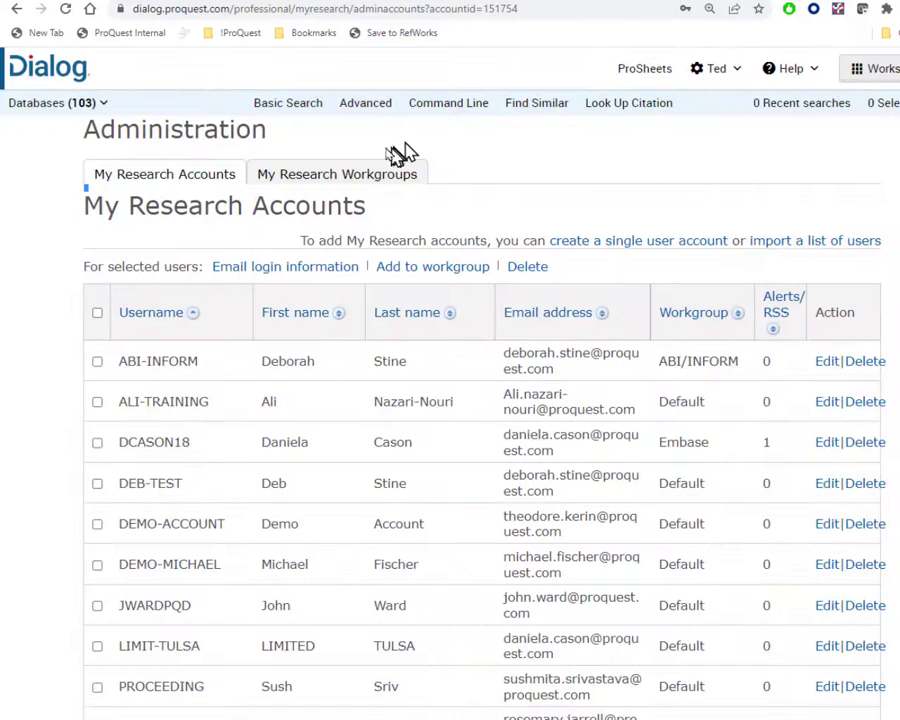
# Step: View the existing workgroups and examine the database settings of the Engineering Construction workgroup, leaving them without editing
pyautogui.click(377, 187)
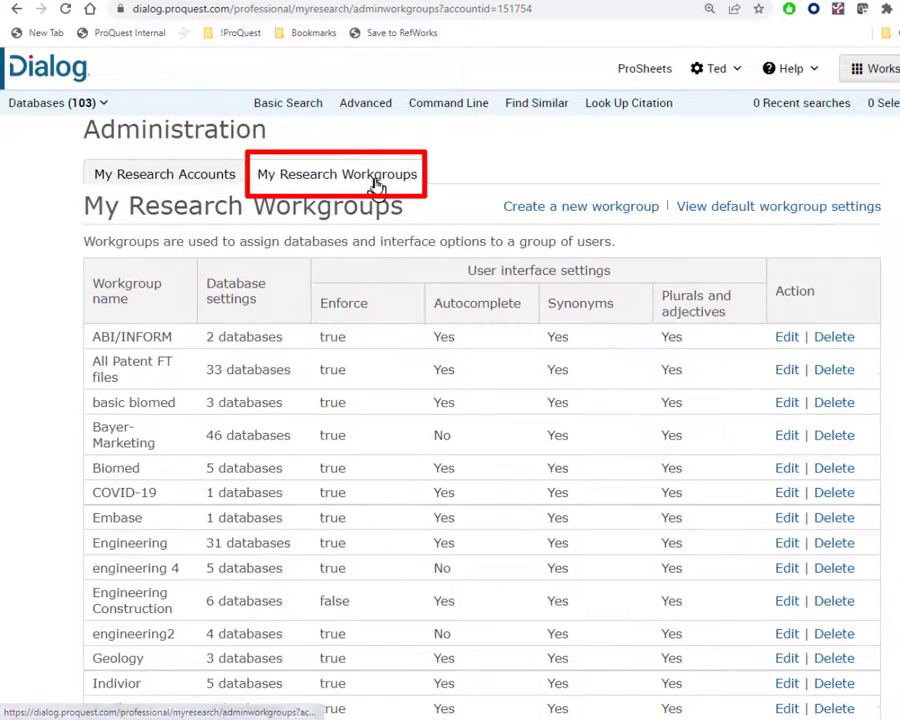
pyautogui.scroll(-5, 597, 338)
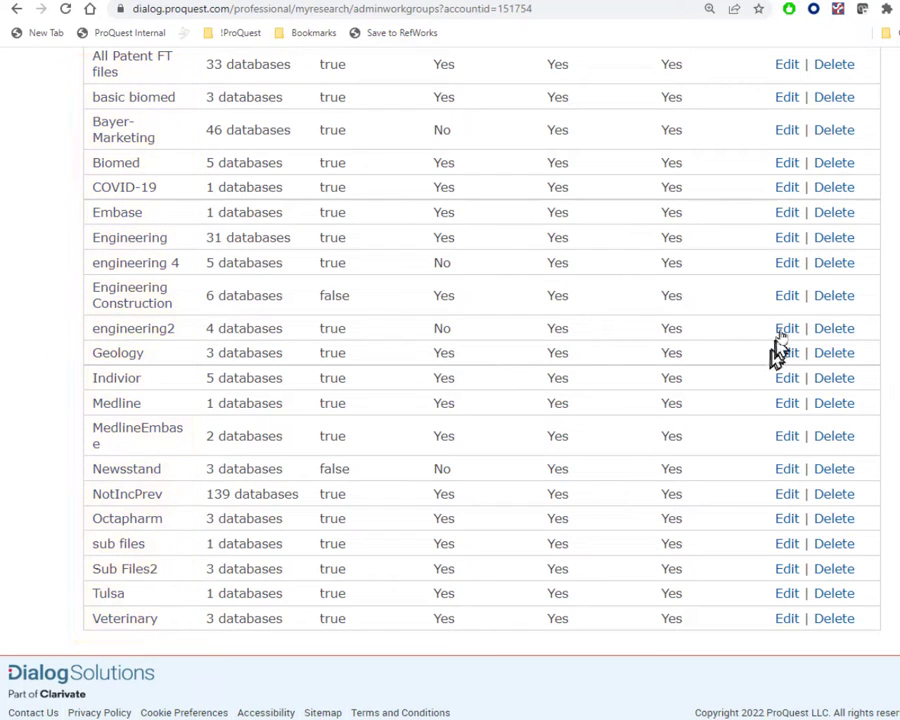
pyautogui.click(786, 299)
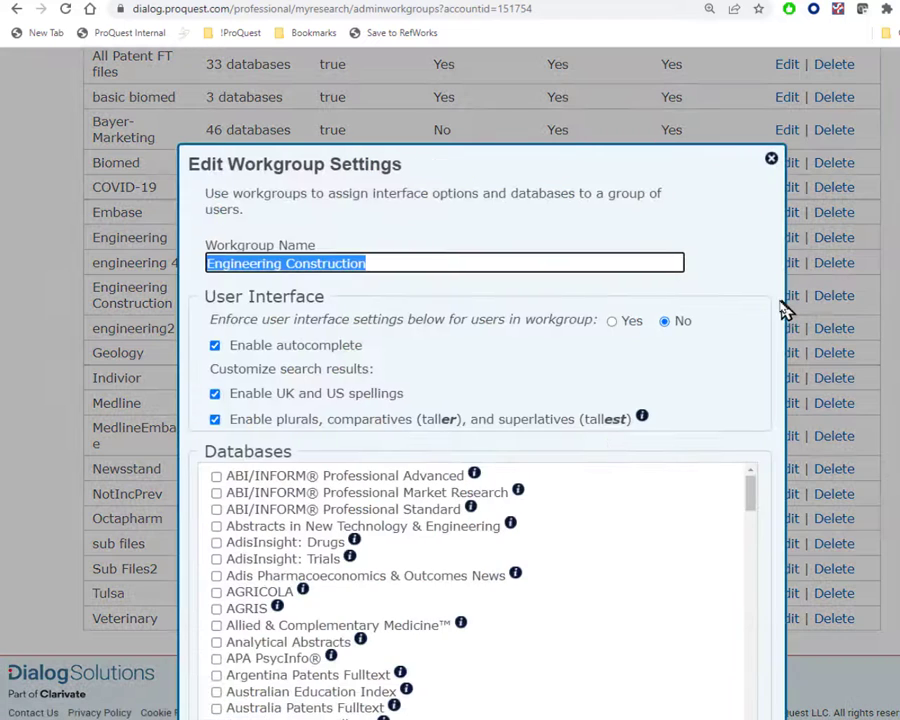
pyautogui.scroll(-15, 510, 508)
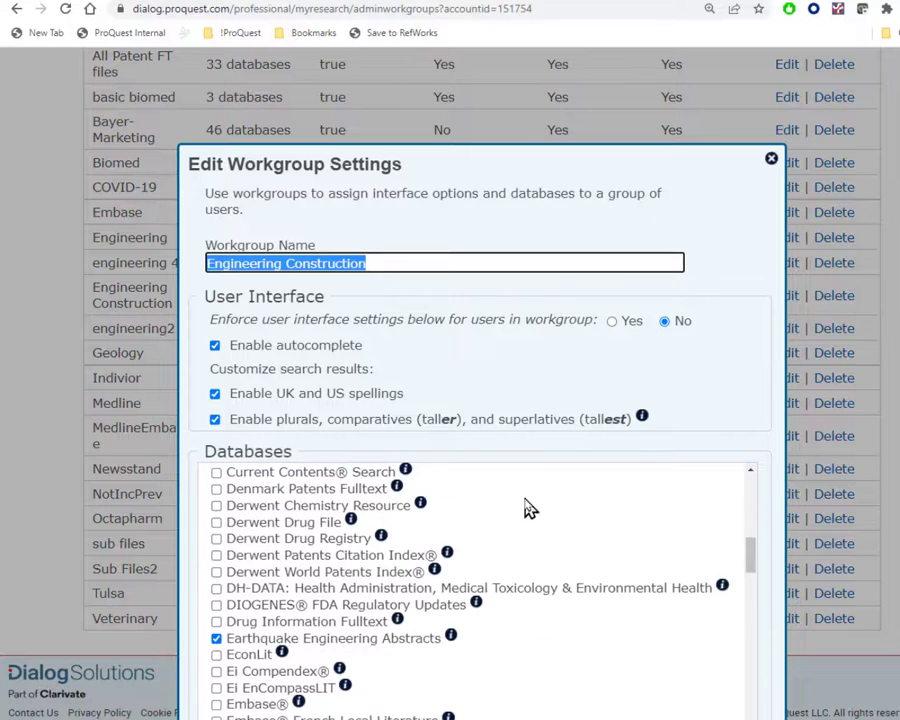
pyautogui.scroll(-8, 530, 508)
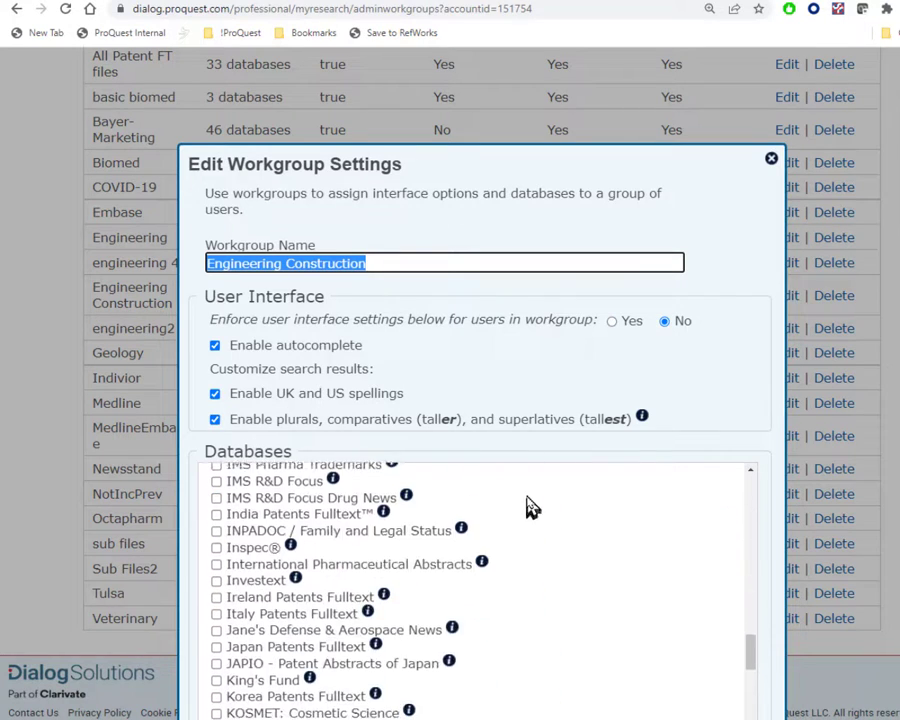
pyautogui.scroll(-3, 530, 508)
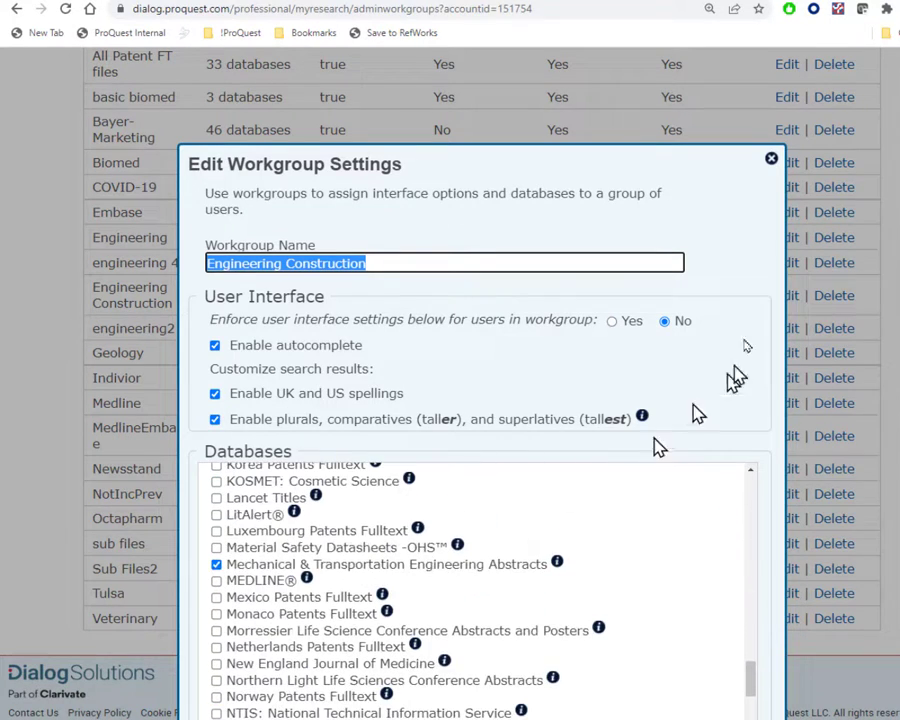
pyautogui.click(768, 168)
pyautogui.click(772, 163)
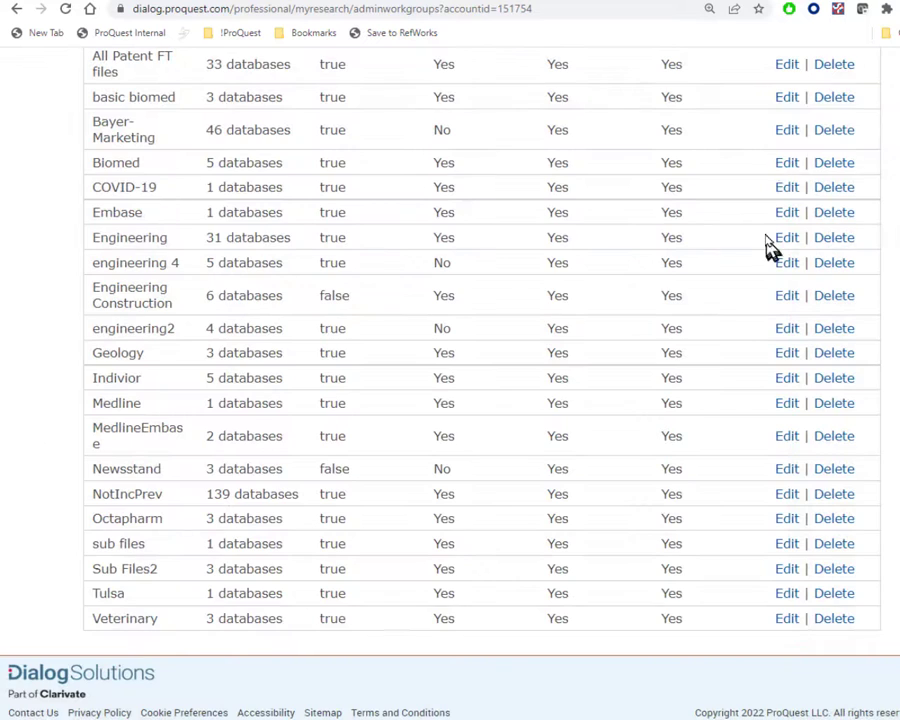
# Step: Start a new workgroup named BUSINESS and clear all of its preselected databases
pyautogui.scroll(3, 767, 240)
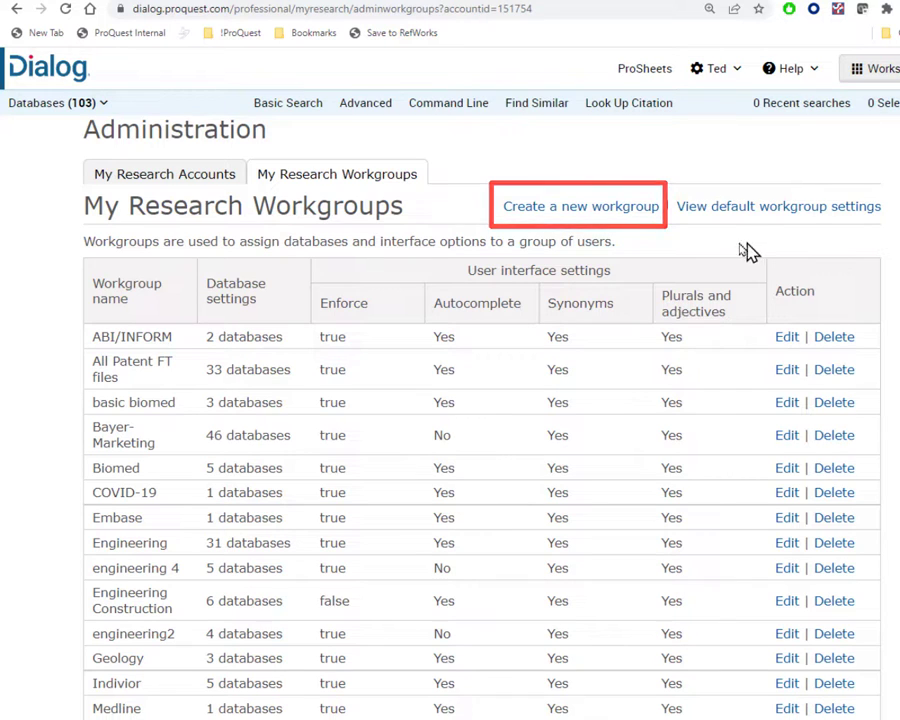
pyautogui.click(612, 210)
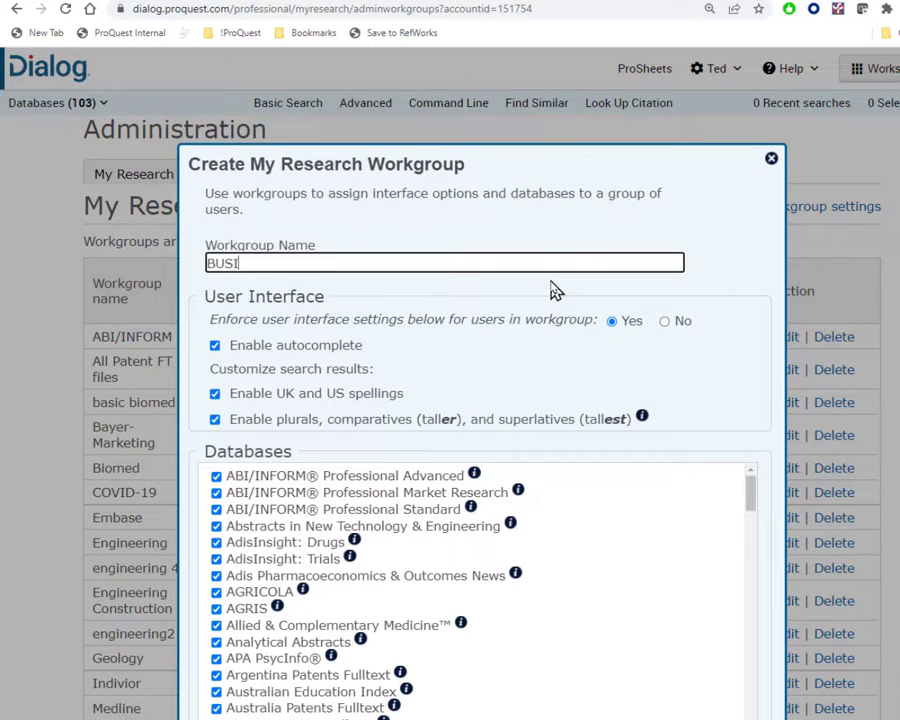
pyautogui.scroll(-3, 474, 295)
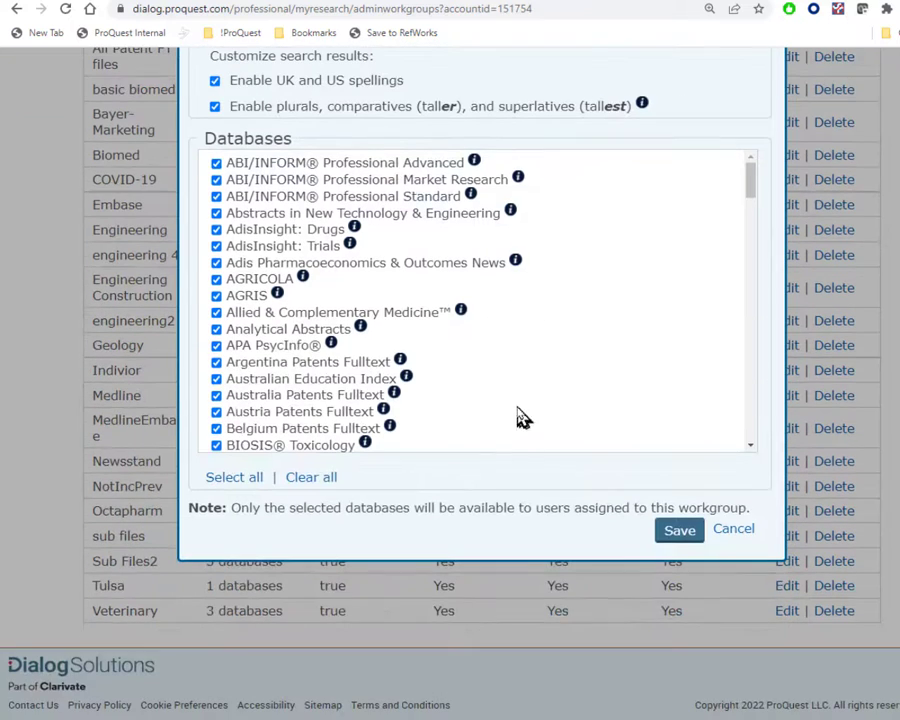
pyautogui.click(323, 480)
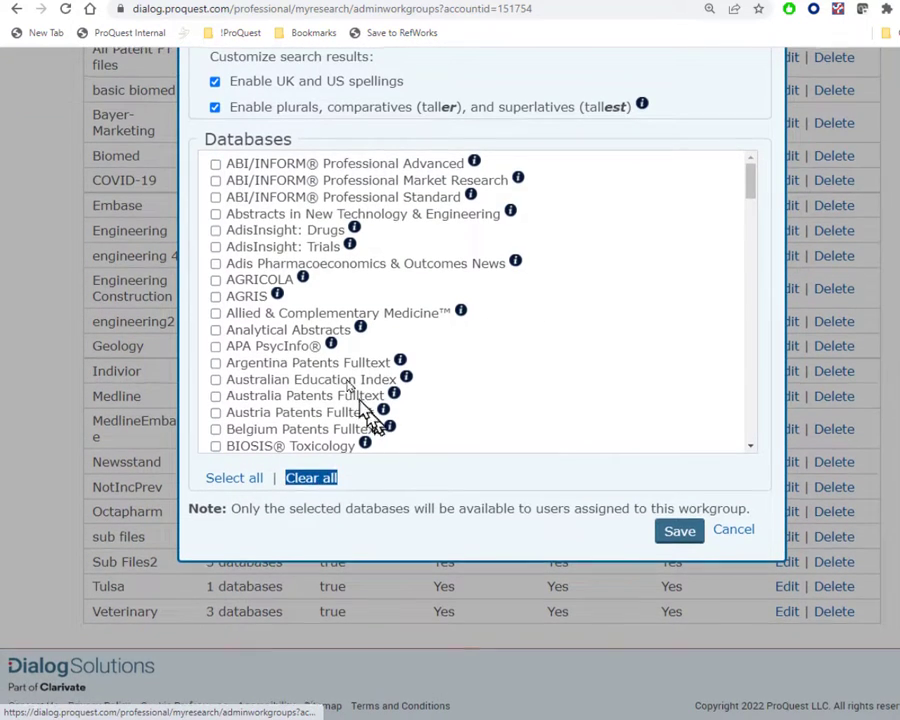
pyautogui.scroll(2, 340, 405)
# Step: Include business databases in the BUSINESS workgroup, such as ABI/INFORM Professional Advanced, Business & Industry and ProQuest Newsstand Professional
pyautogui.click(216, 393)
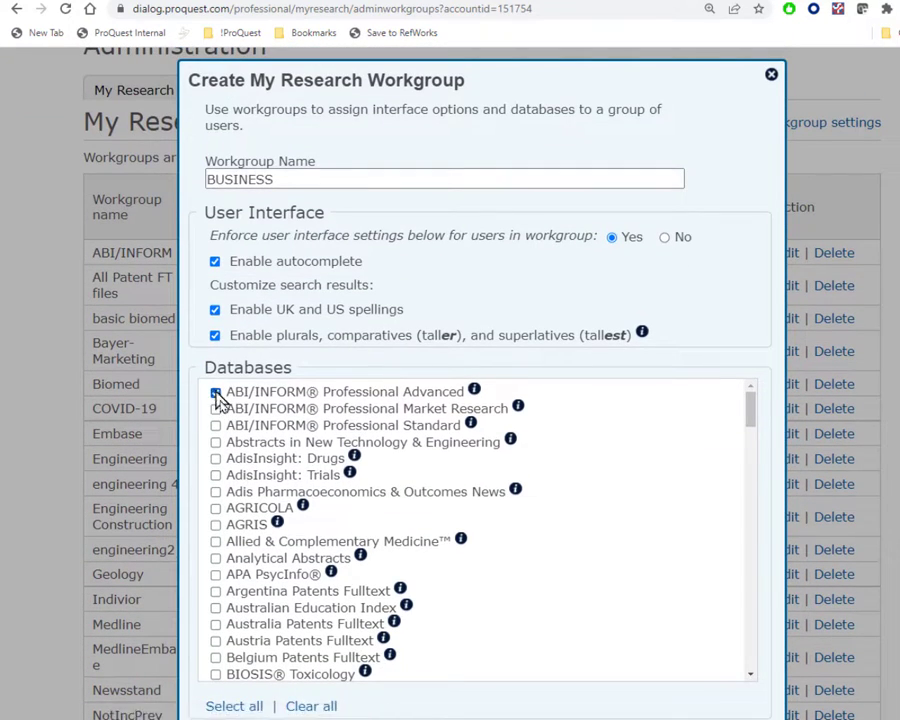
pyautogui.scroll(-3, 230, 430)
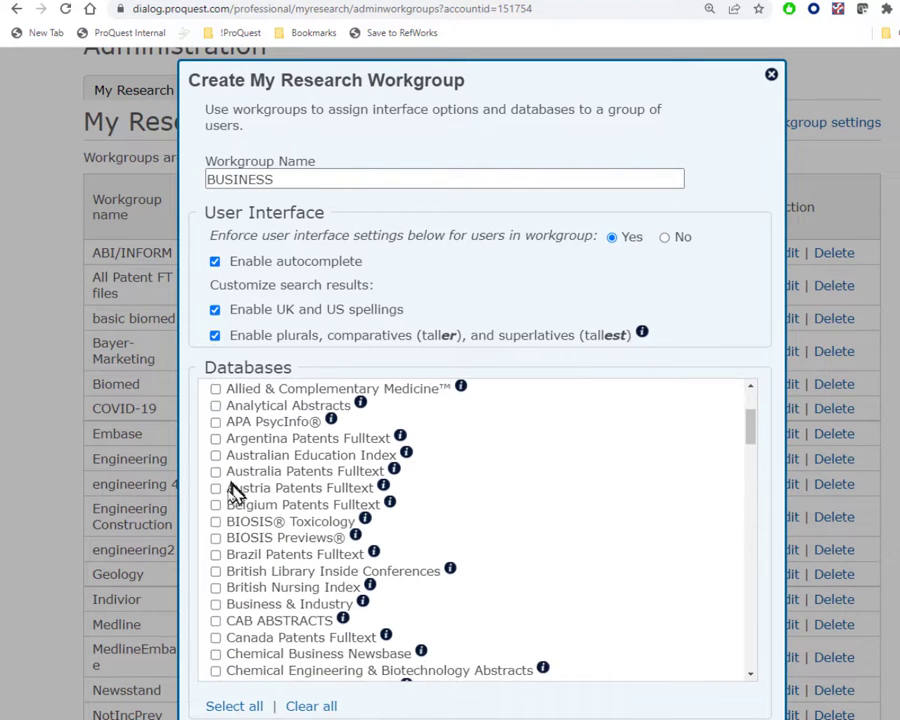
pyautogui.scroll(-3, 220, 577)
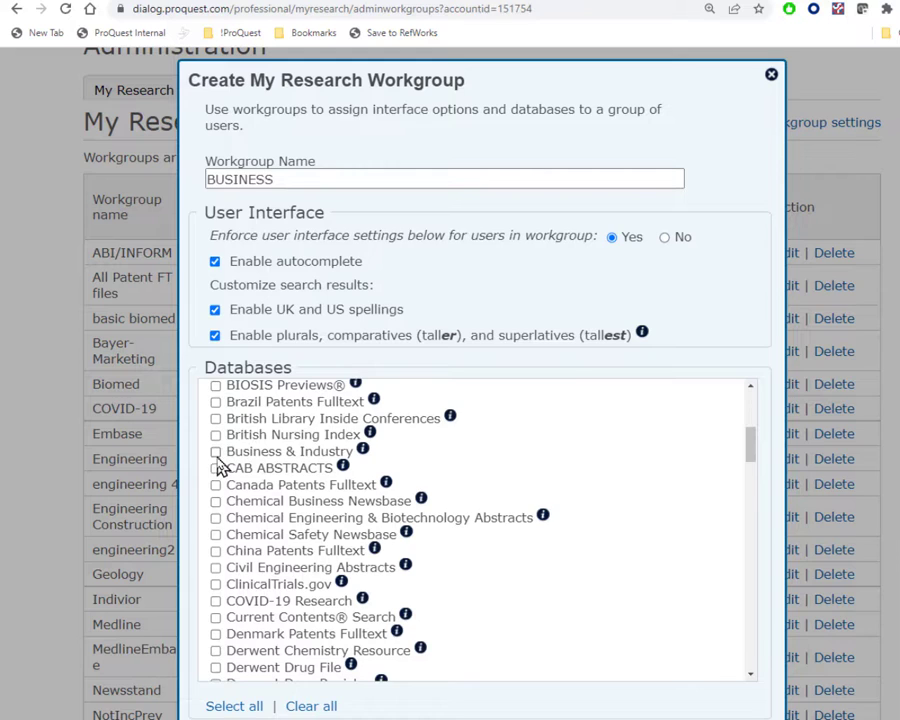
pyautogui.click(216, 452)
pyautogui.scroll(-10, 222, 470)
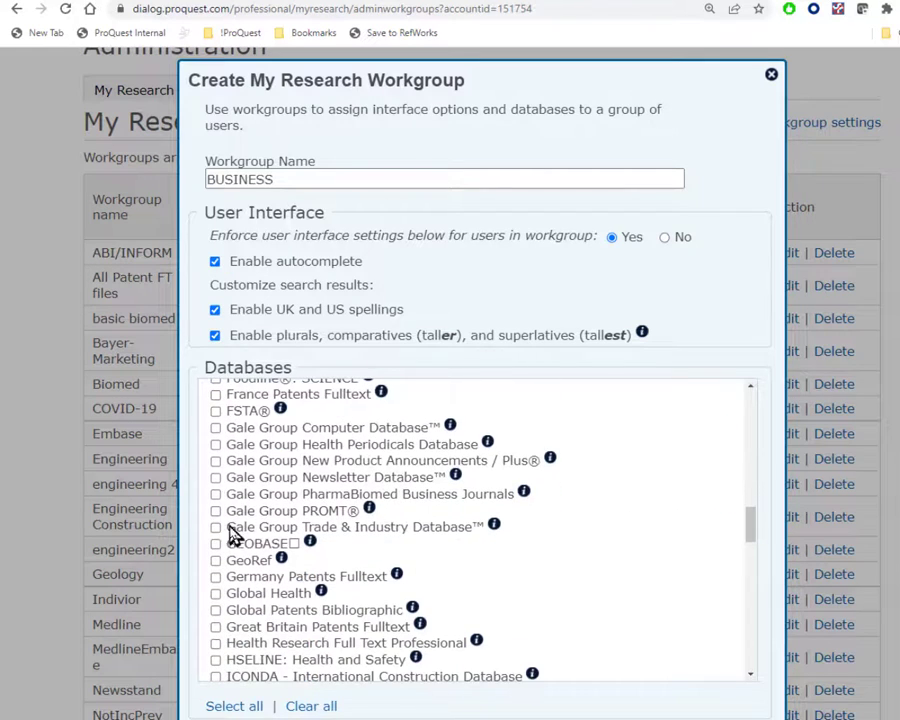
pyautogui.scroll(-20, 230, 500)
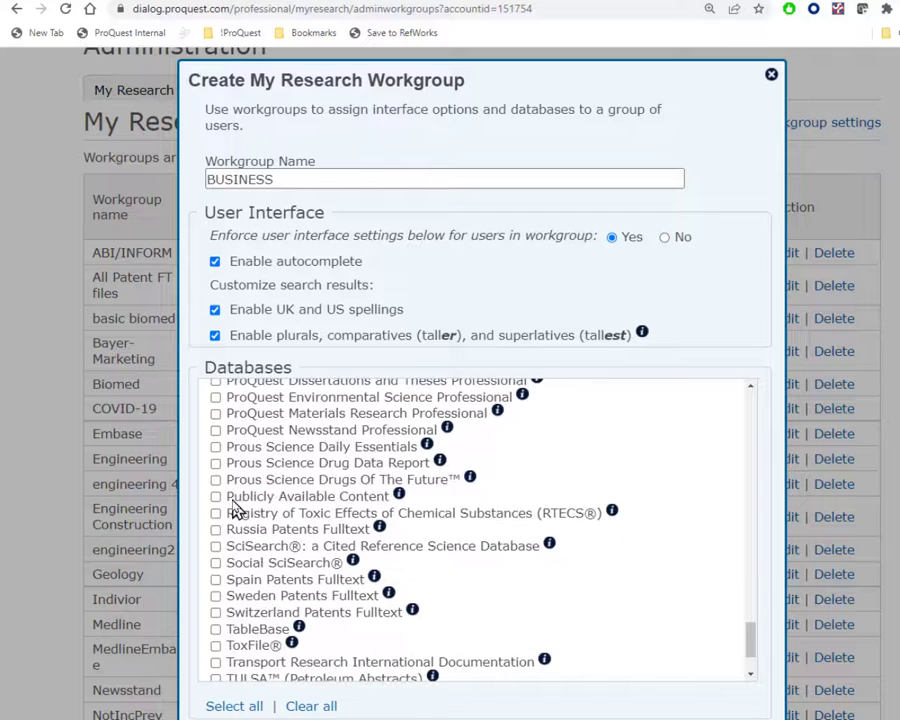
pyautogui.click(215, 430)
pyautogui.scroll(-3, 392, 490)
pyautogui.scroll(3, 392, 490)
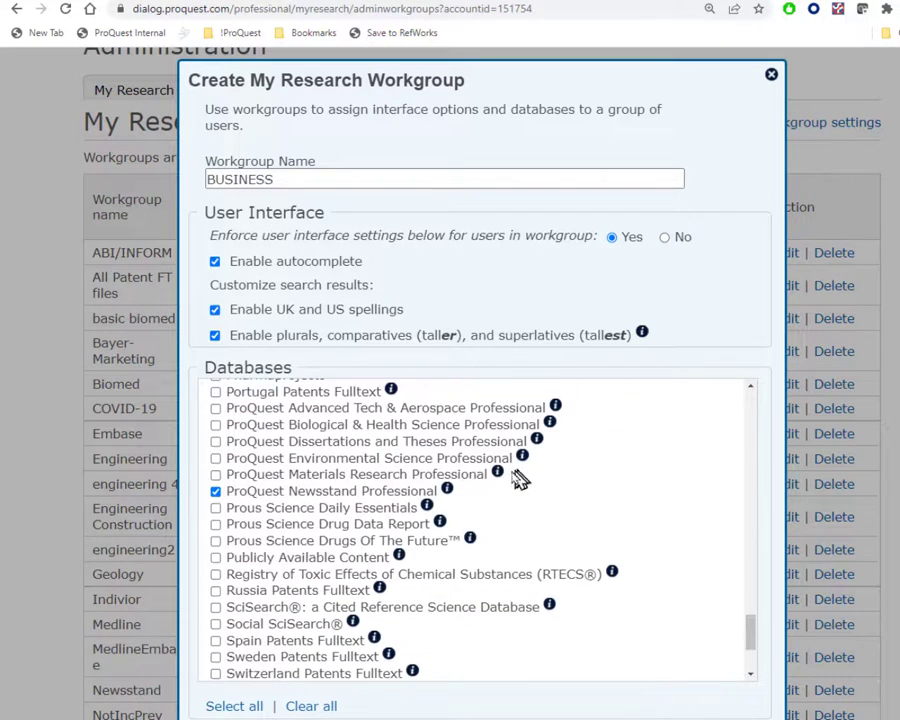
# Step: Keep autocomplete enabled for the BUSINESS workgroup, save the workgroup and dismiss the confirmation
pyautogui.click(215, 262)
pyautogui.click(215, 262)
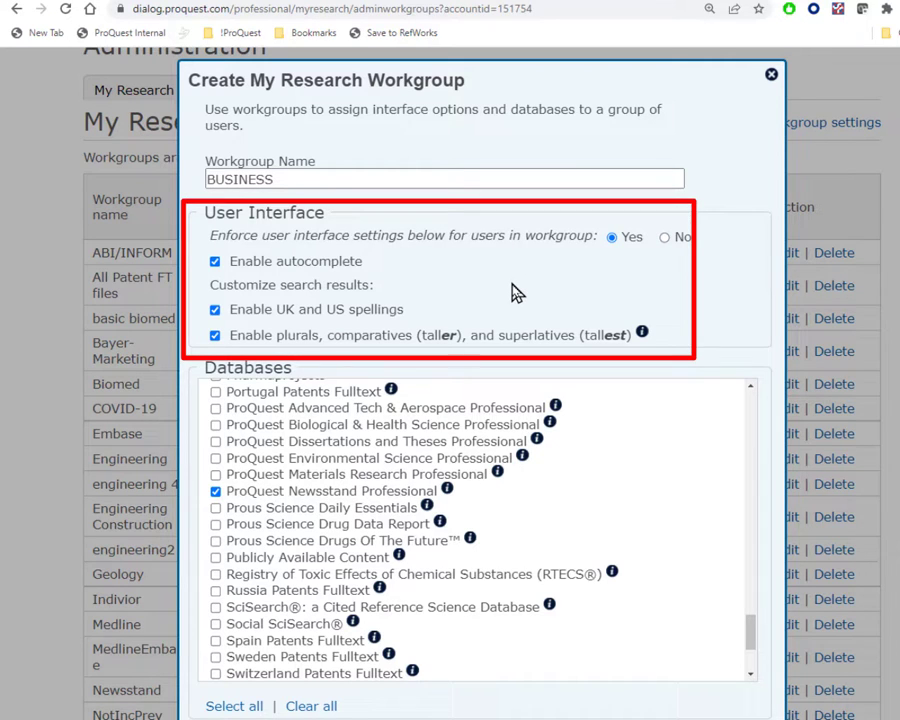
pyautogui.scroll(-3, 605, 418)
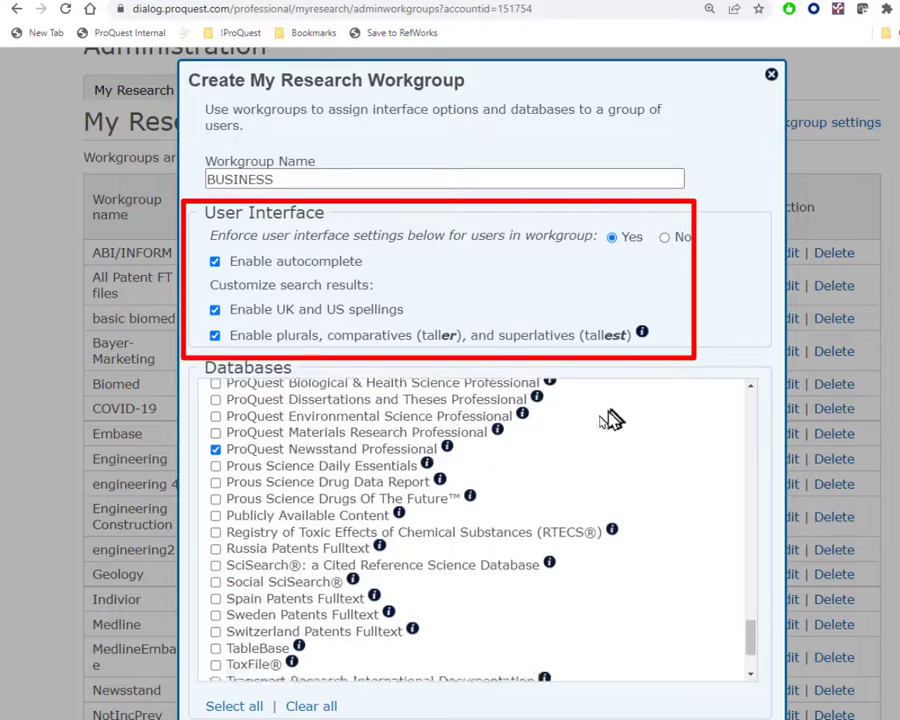
pyautogui.scroll(-2, 600, 418)
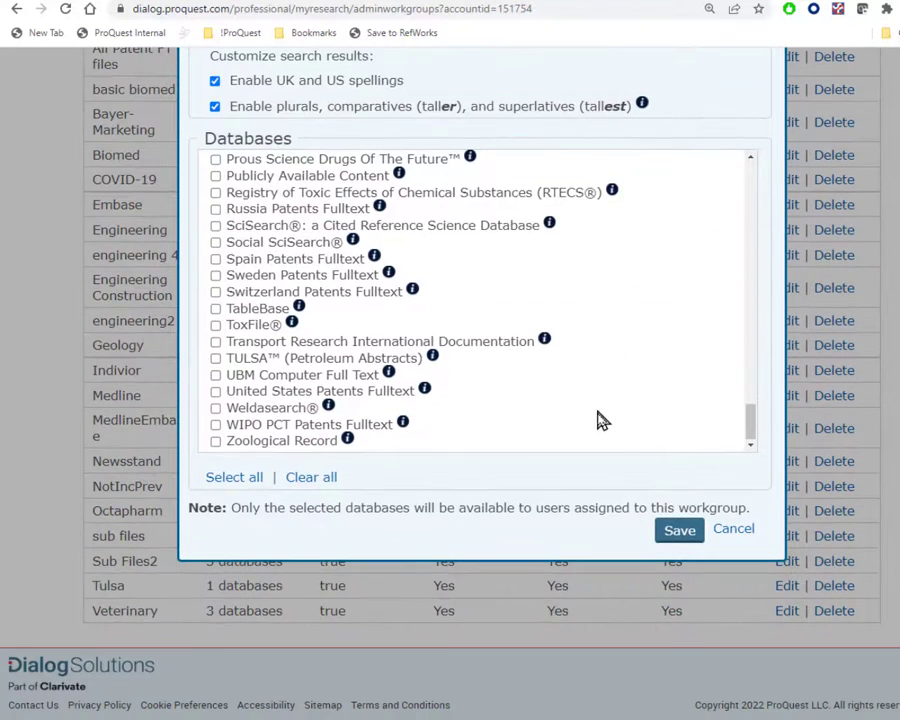
pyautogui.click(666, 537)
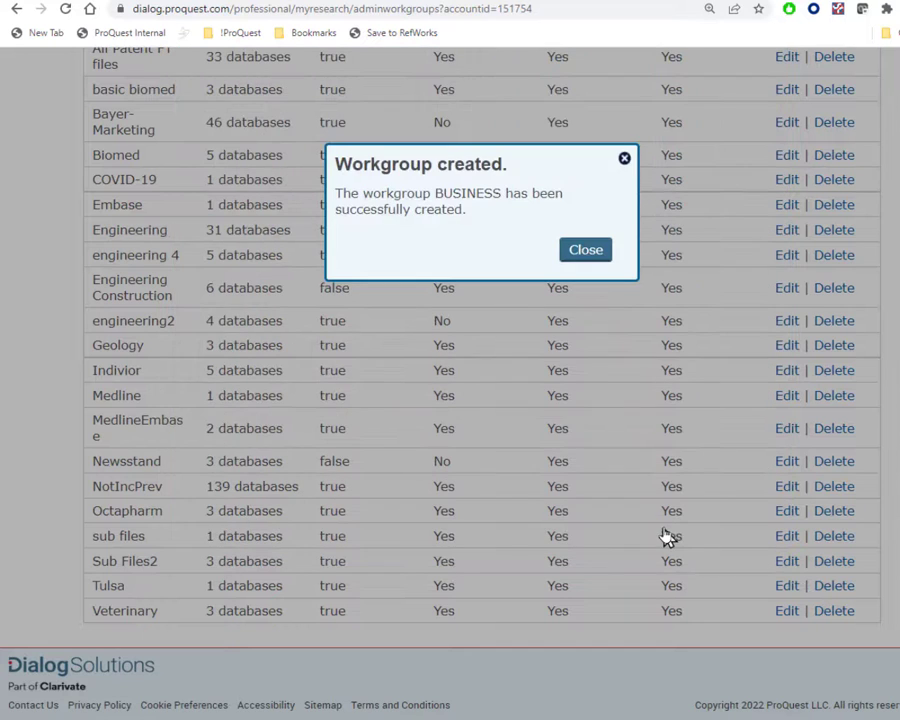
pyautogui.click(583, 252)
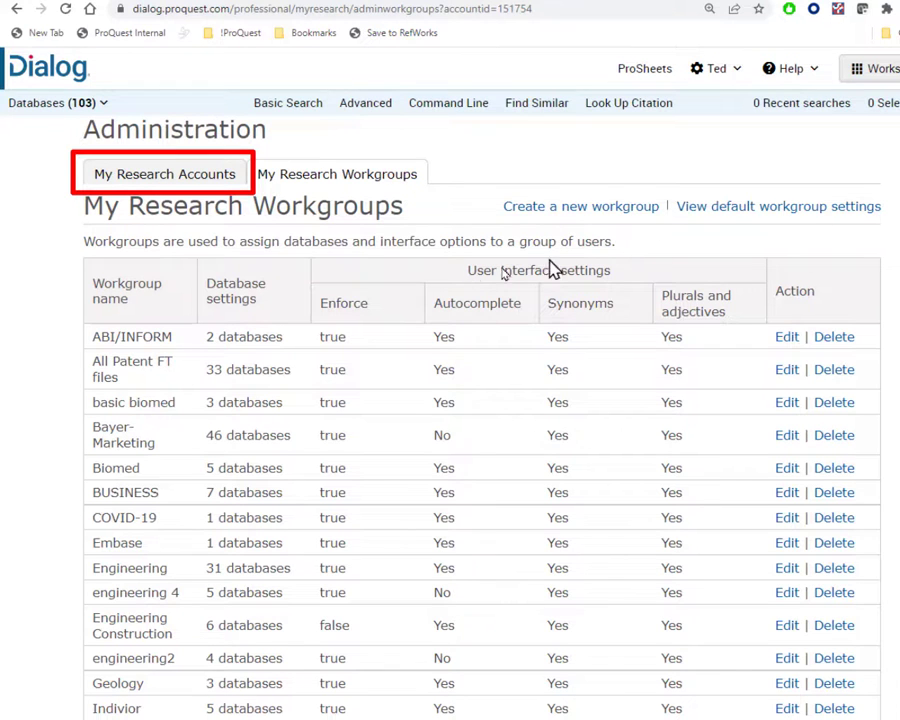
# Step: Assign the second-to-last account in the research accounts list to the BUSINESS workgroup and save the change
pyautogui.click(192, 180)
pyautogui.scroll(-1, 392, 275)
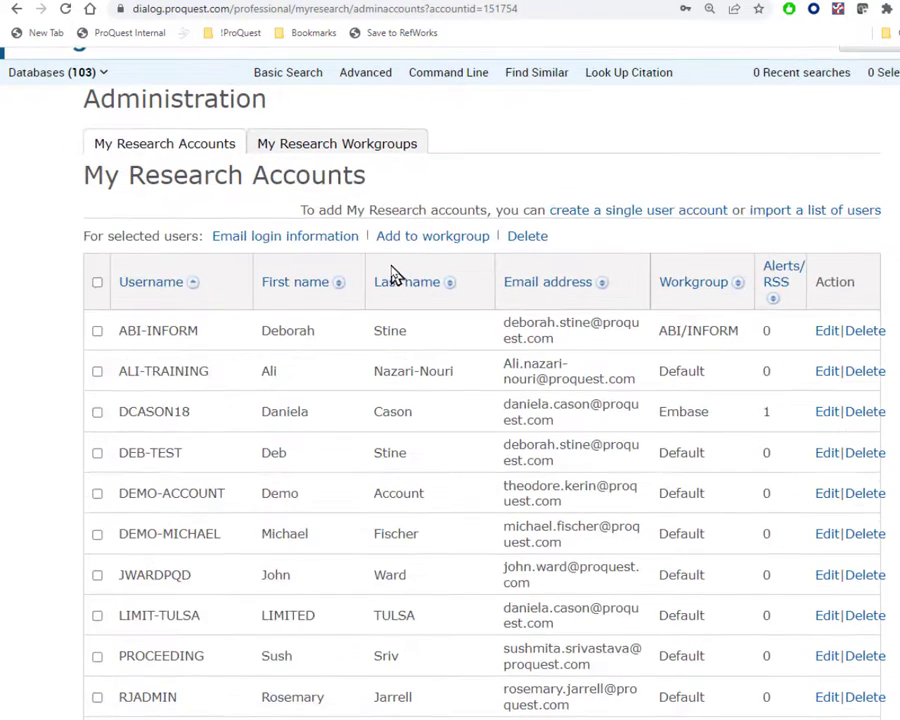
pyautogui.scroll(-8, 392, 275)
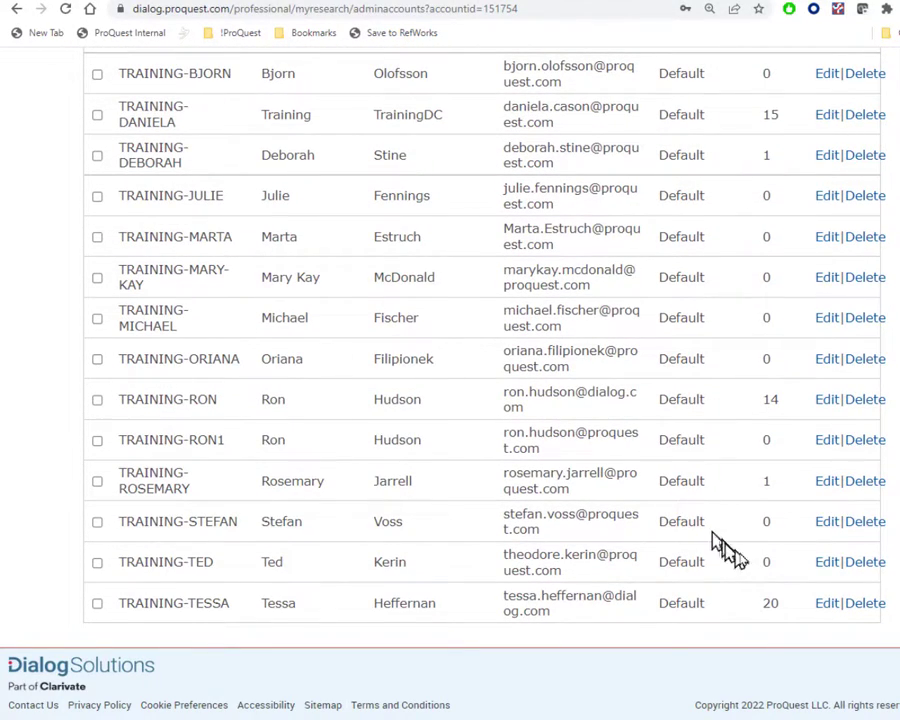
pyautogui.click(826, 562)
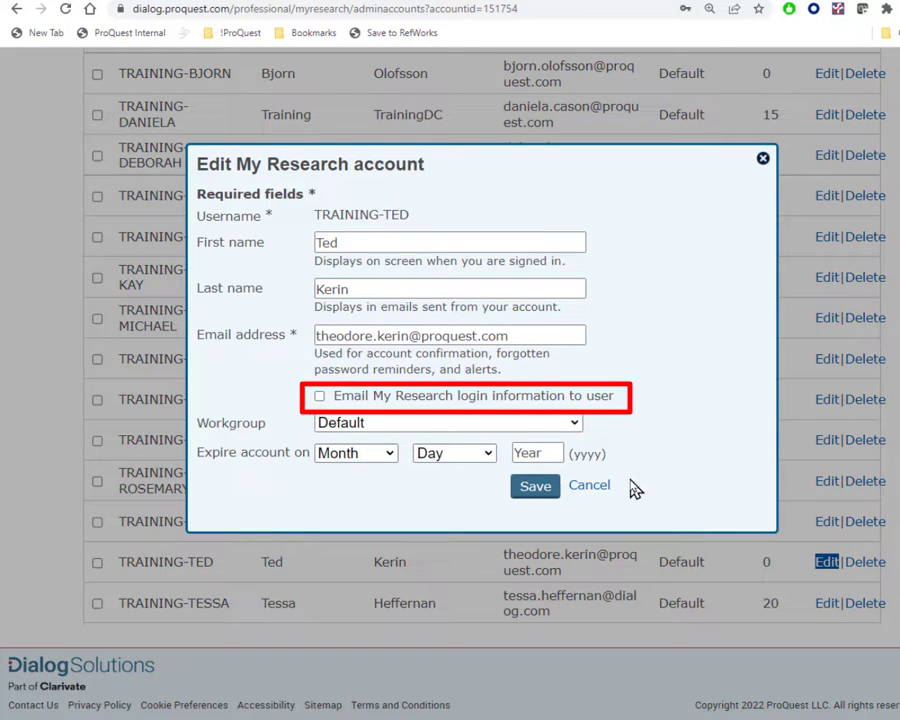
pyautogui.click(500, 424)
pyautogui.click(396, 170)
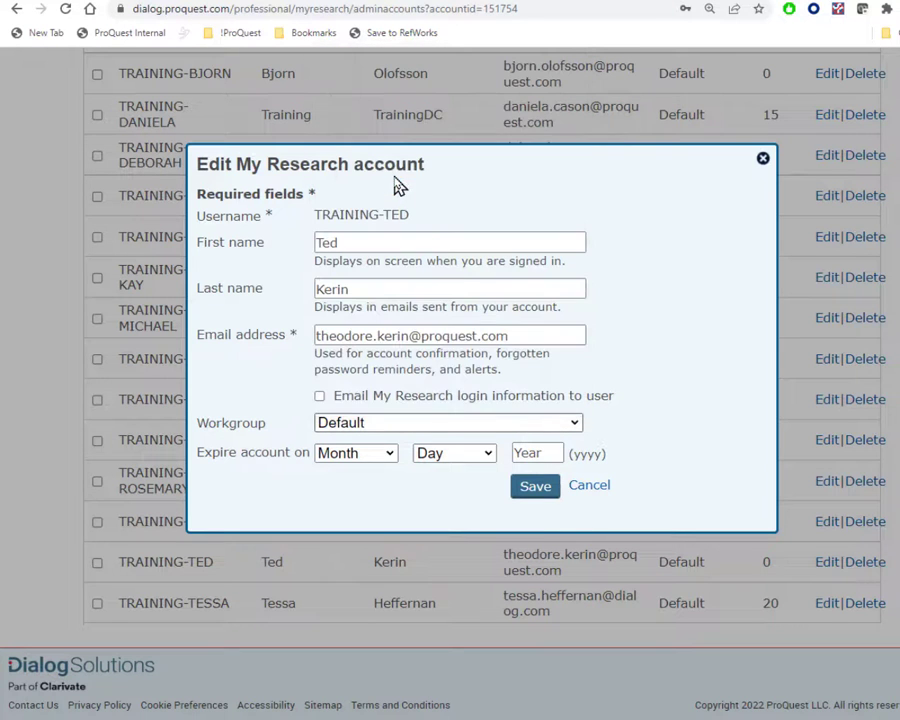
pyautogui.click(530, 489)
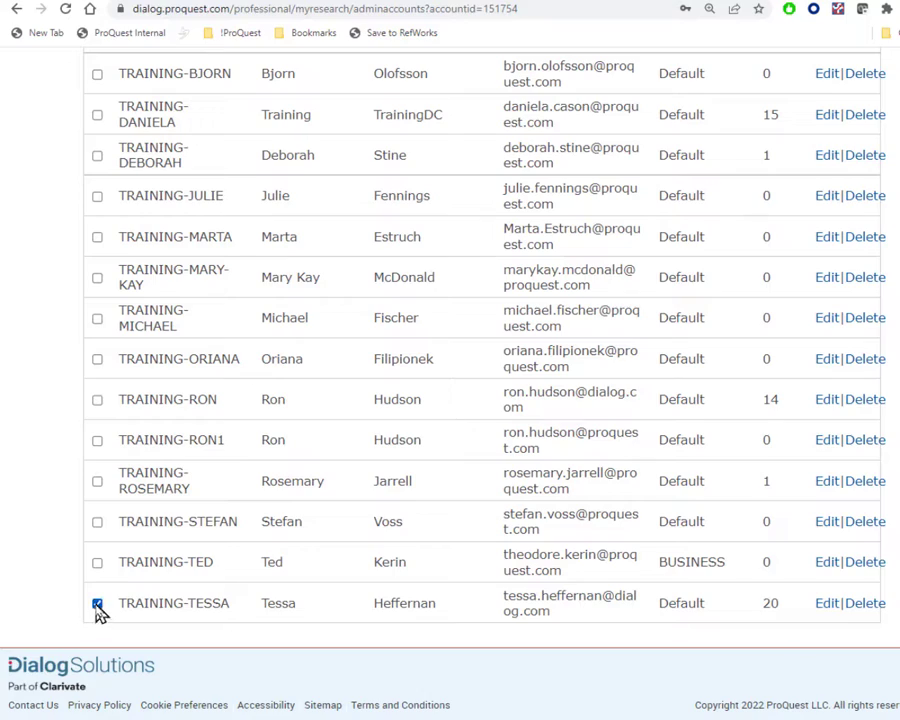
# Step: Add the already selected last account and the three accounts directly above the second-to-last one to the BUSINESS workgroup, and save
pyautogui.click(97, 522)
pyautogui.click(97, 482)
pyautogui.click(97, 441)
pyautogui.scroll(10, 99, 411)
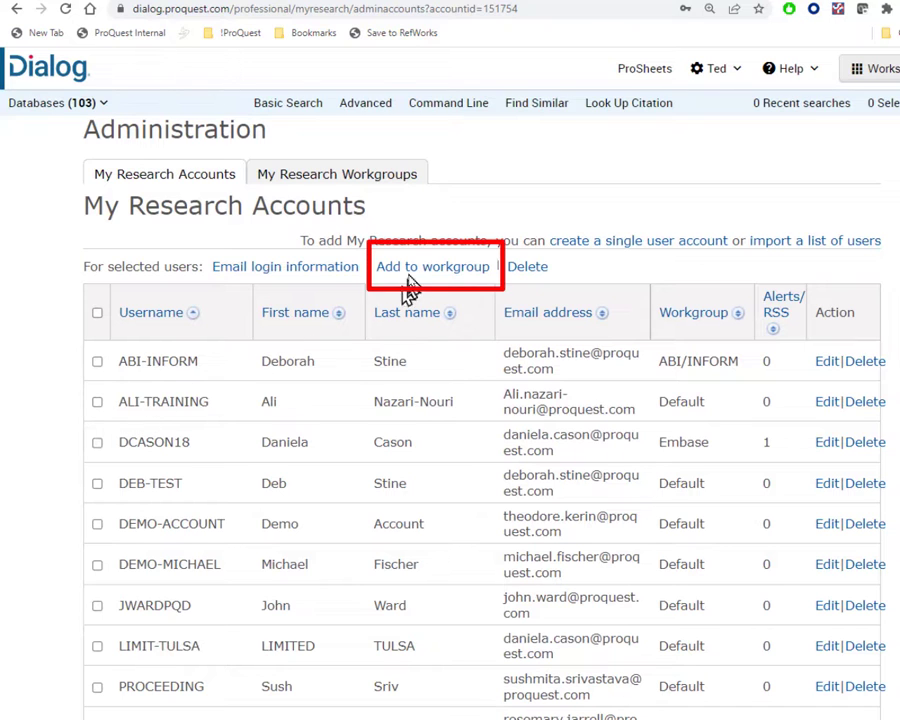
pyautogui.click(409, 270)
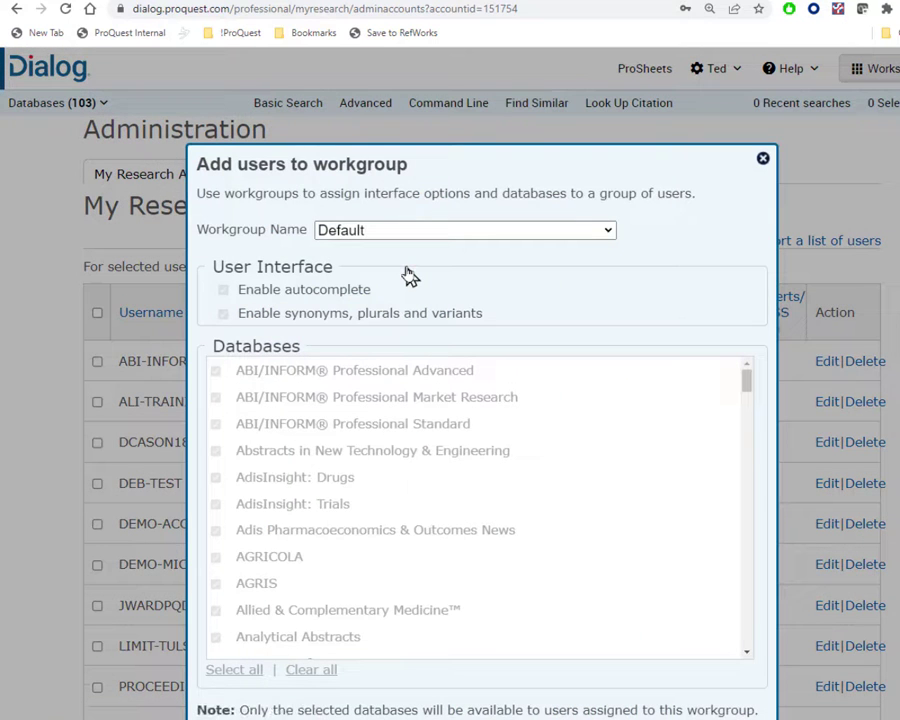
pyautogui.click(388, 236)
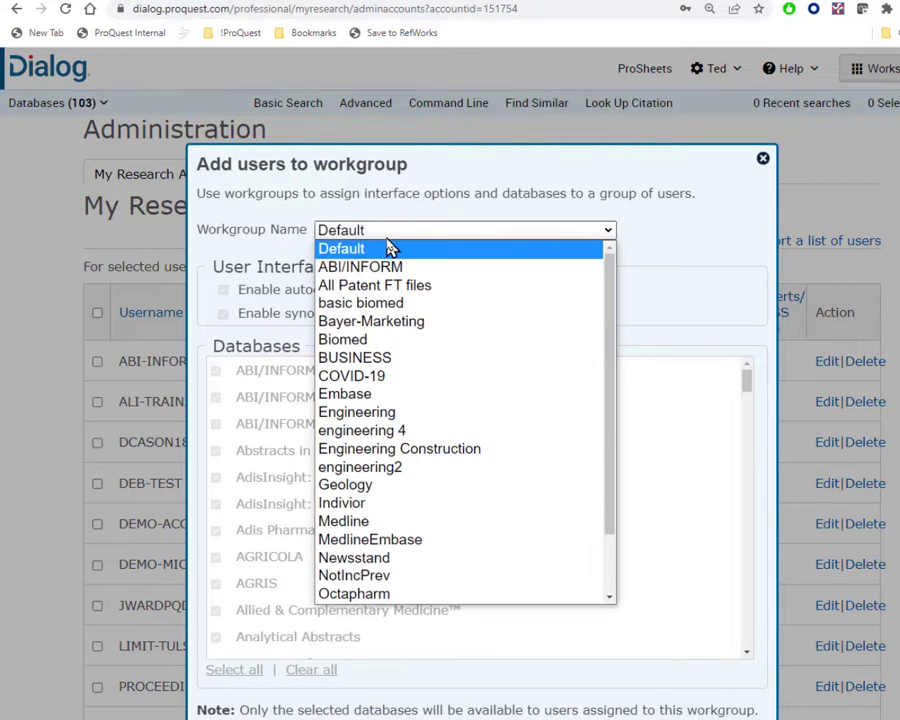
pyautogui.click(385, 366)
pyautogui.scroll(-3, 382, 364)
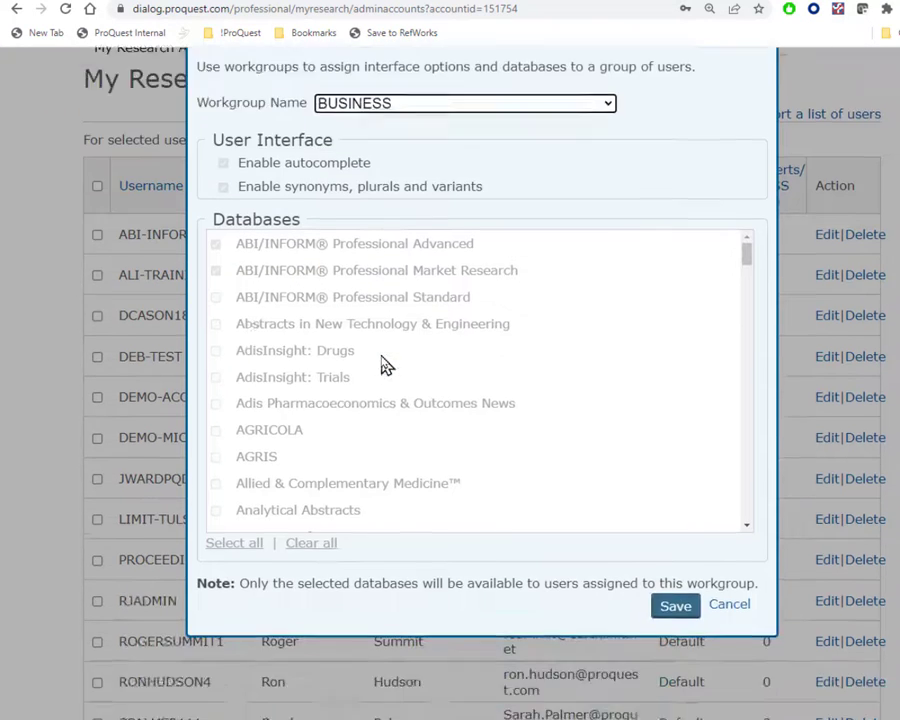
pyautogui.click(670, 501)
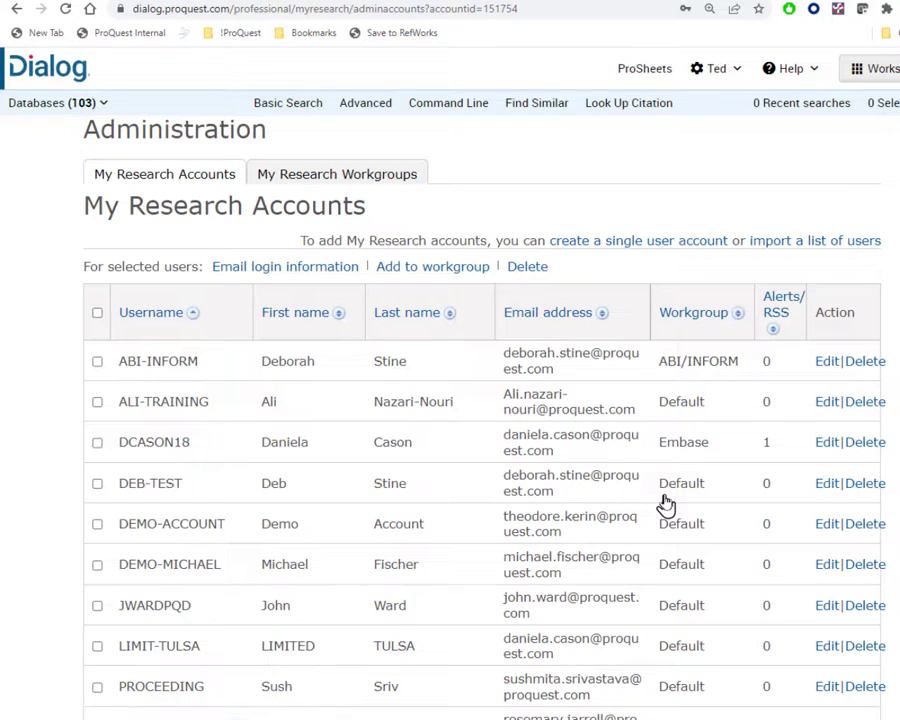
pyautogui.scroll(-10, 888, 388)
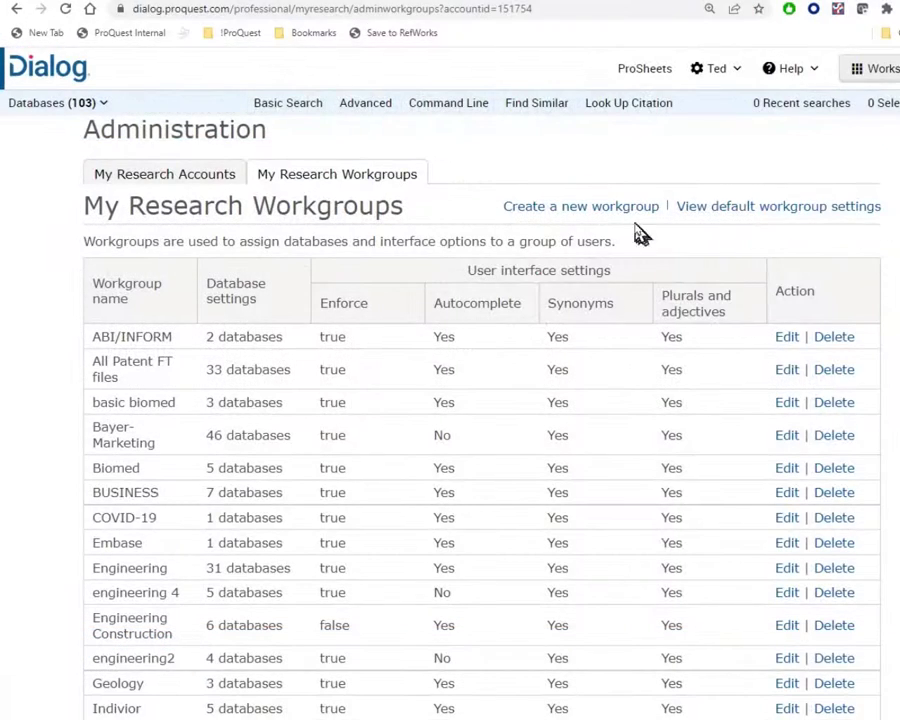
# Step: Start a new workgroup named SUBSCRIPTIONS and clear all of its preselected databases
pyautogui.click(612, 207)
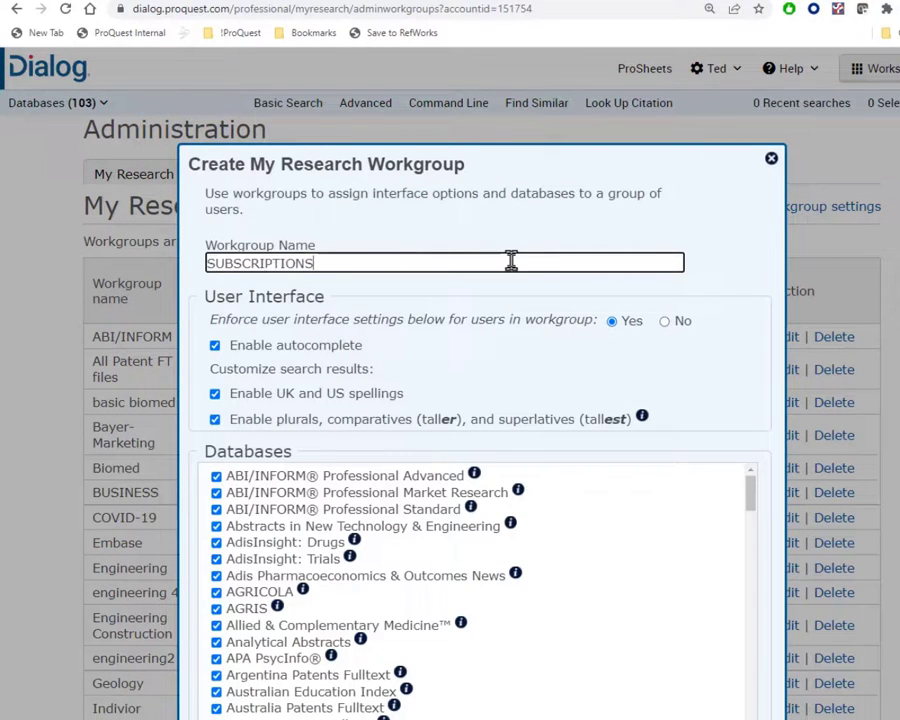
pyautogui.scroll(-4, 275, 450)
pyautogui.click(308, 562)
pyautogui.scroll(3, 232, 490)
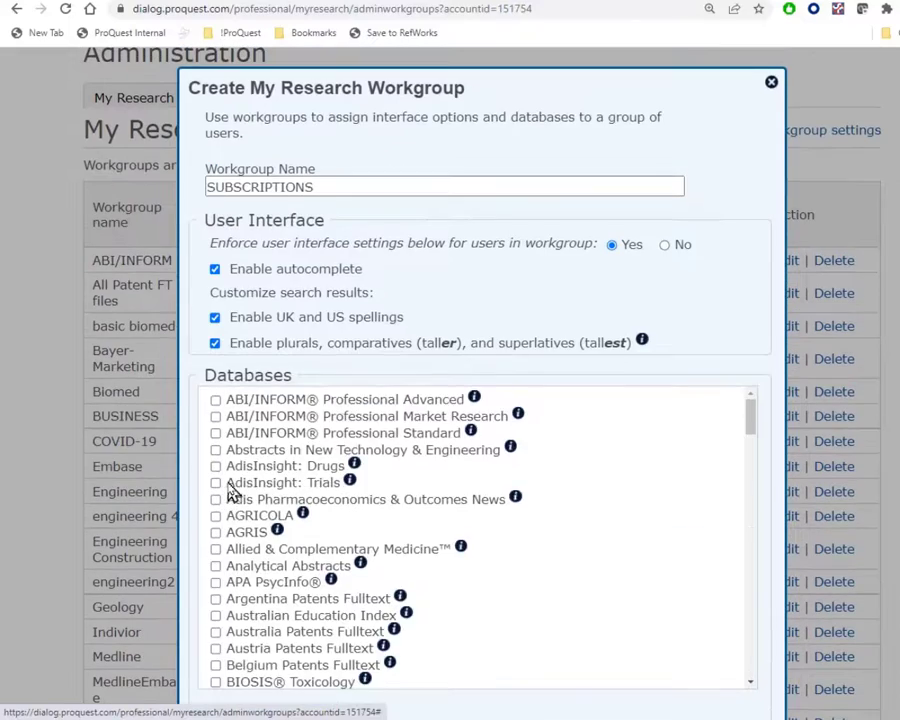
# Step: Go through the database list to its end and save the SUBSCRIPTIONS workgroup
pyautogui.scroll(-8, 230, 490)
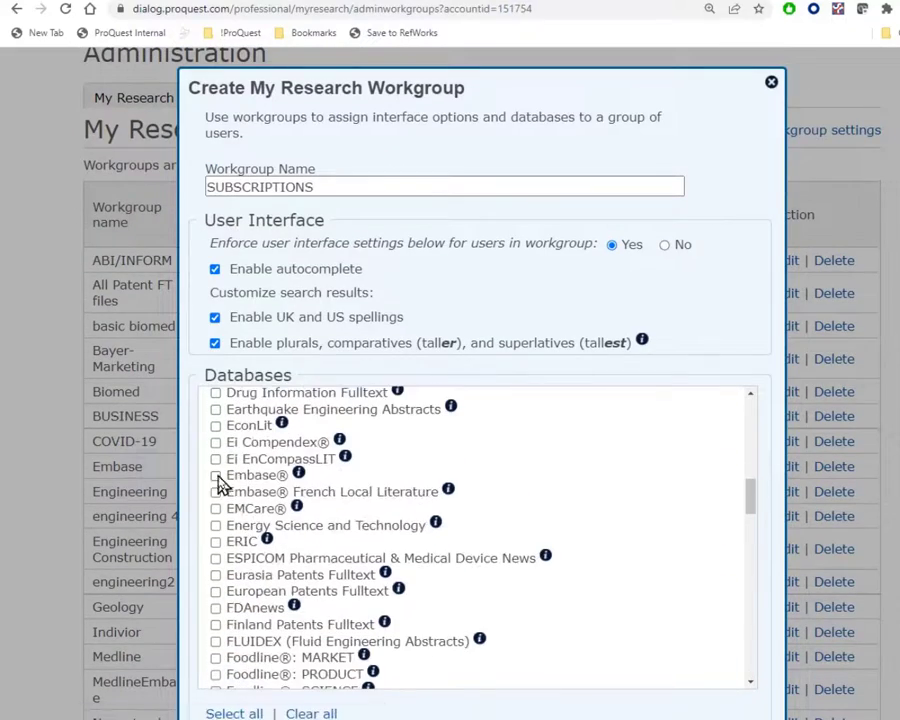
pyautogui.scroll(-10, 218, 484)
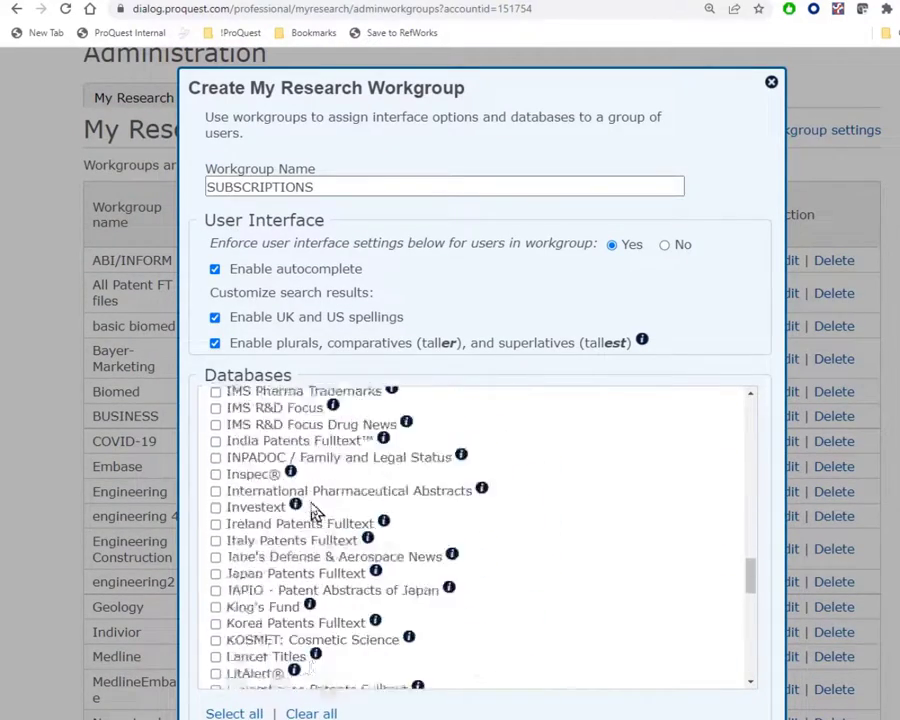
pyautogui.scroll(-10, 218, 441)
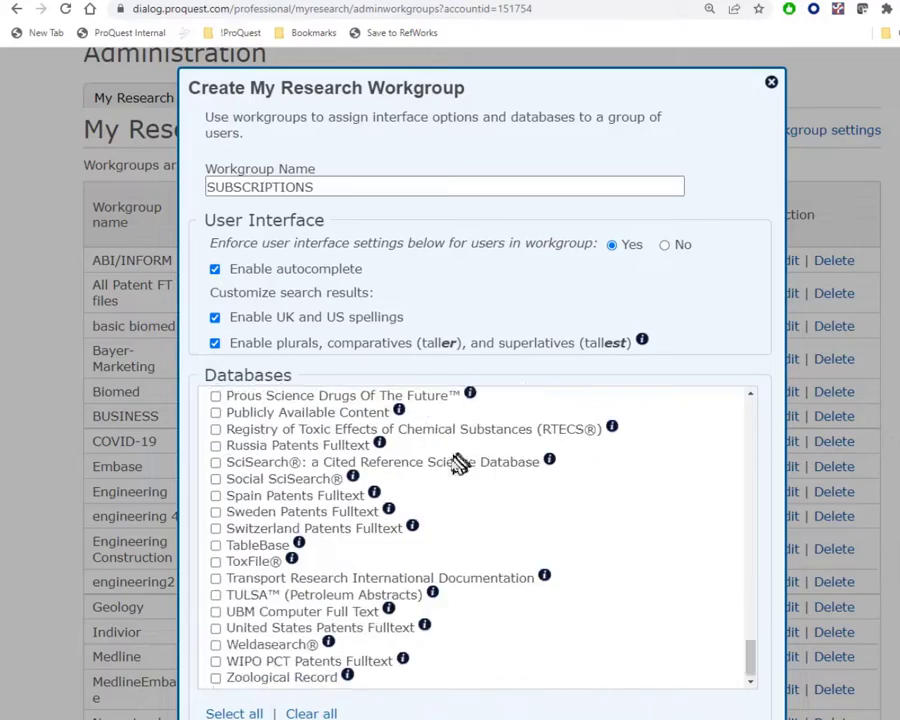
pyautogui.scroll(-3, 613, 492)
pyautogui.click(679, 541)
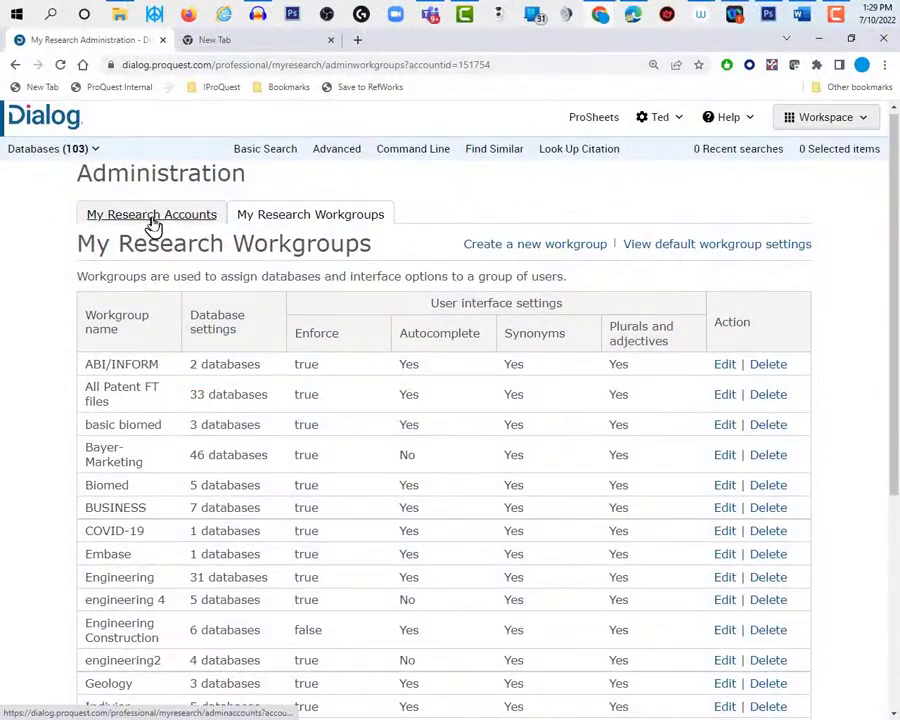
# Step: Assign several research accounts, including the first, third, fifth and seventh to ninth in the list, to the SUBSCRIPTIONS workgroup and save
pyautogui.click(153, 222)
pyautogui.click(89, 346)
pyautogui.click(89, 427)
pyautogui.click(89, 502)
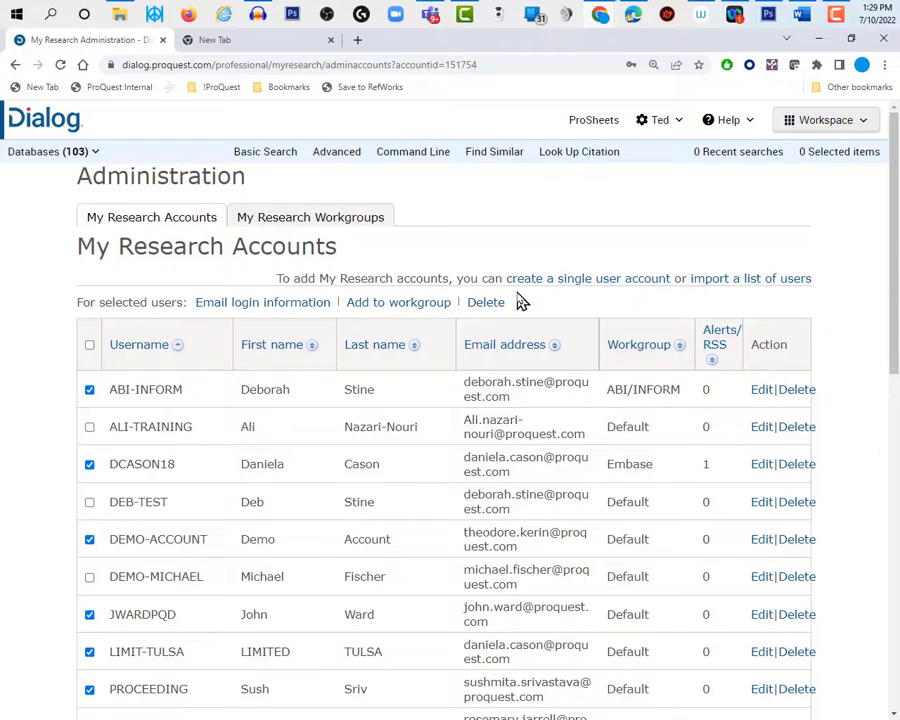
pyautogui.click(412, 303)
pyautogui.click(372, 270)
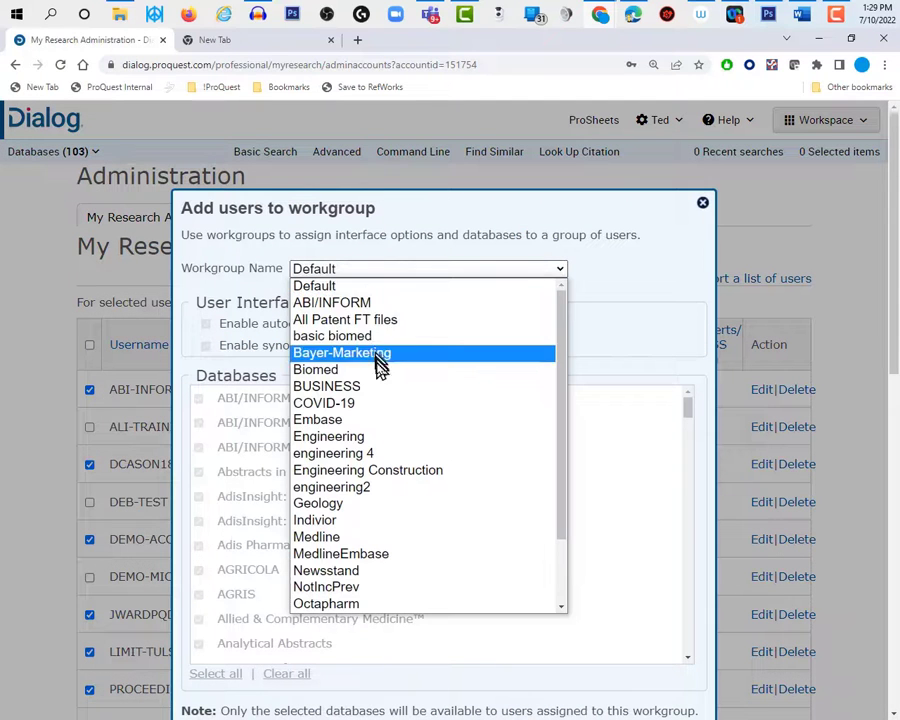
pyautogui.scroll(-2, 380, 368)
pyautogui.click(378, 571)
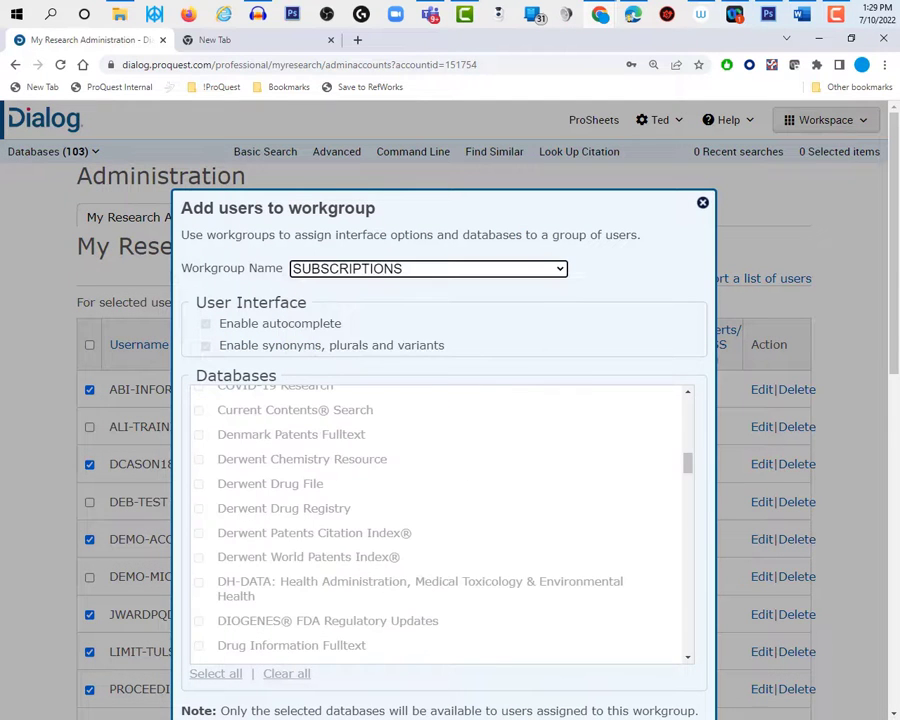
pyautogui.scroll(-3, 880, 333)
pyautogui.click(620, 520)
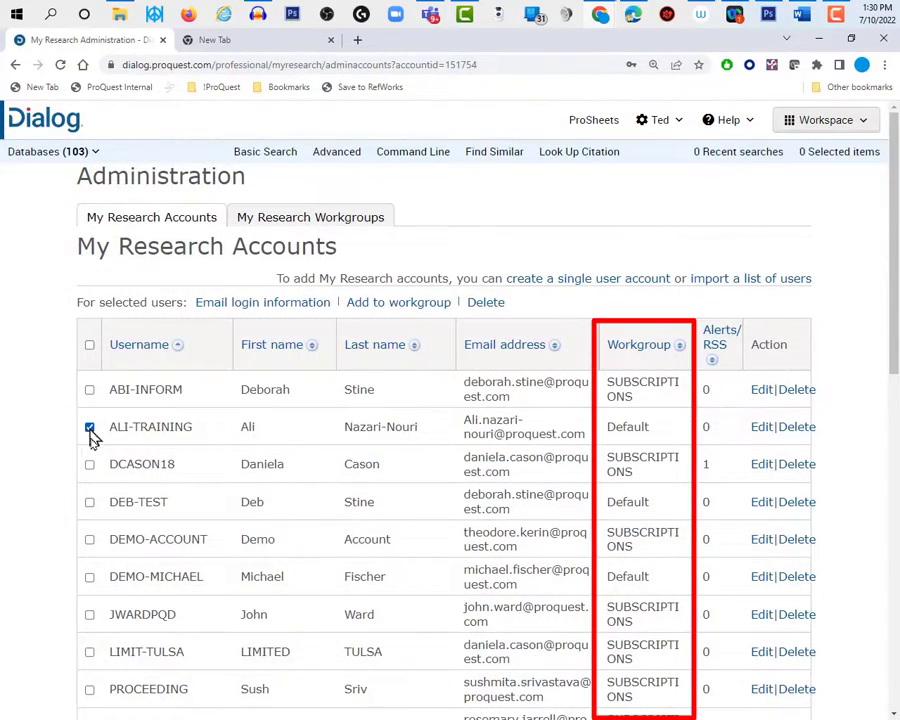
# Step: Assign the second, fourth and sixth accounts in the research accounts list to the Default workgroup and save
pyautogui.click(89, 502)
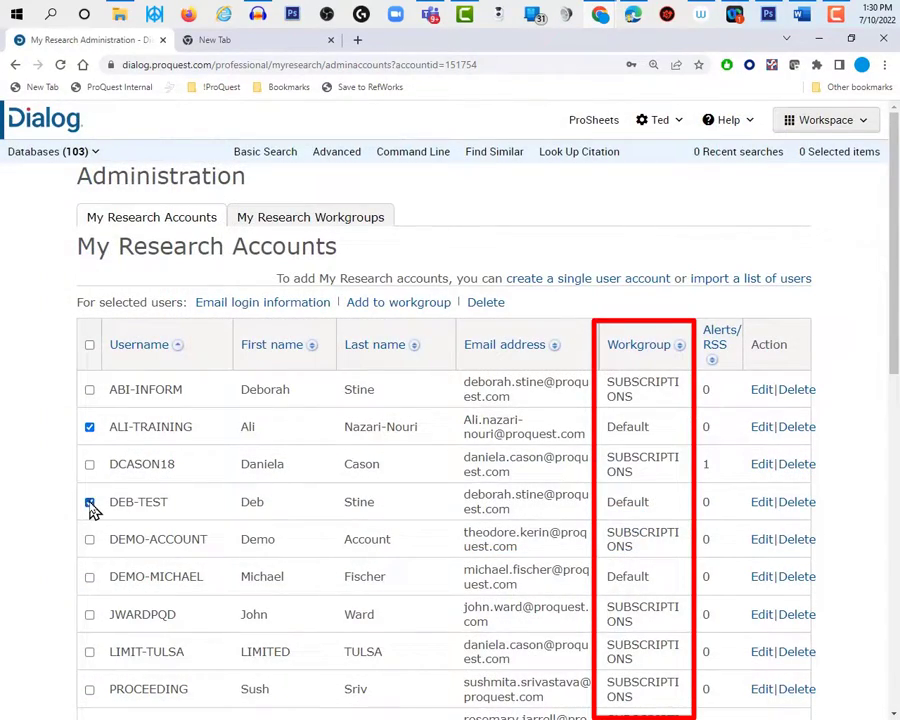
pyautogui.click(90, 578)
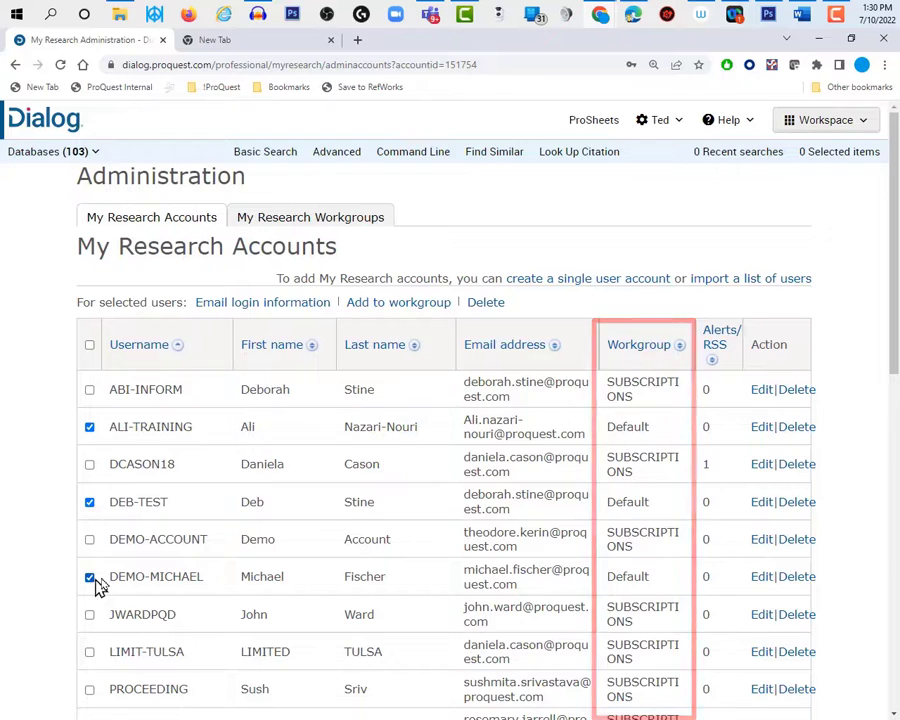
pyautogui.click(382, 303)
pyautogui.click(365, 270)
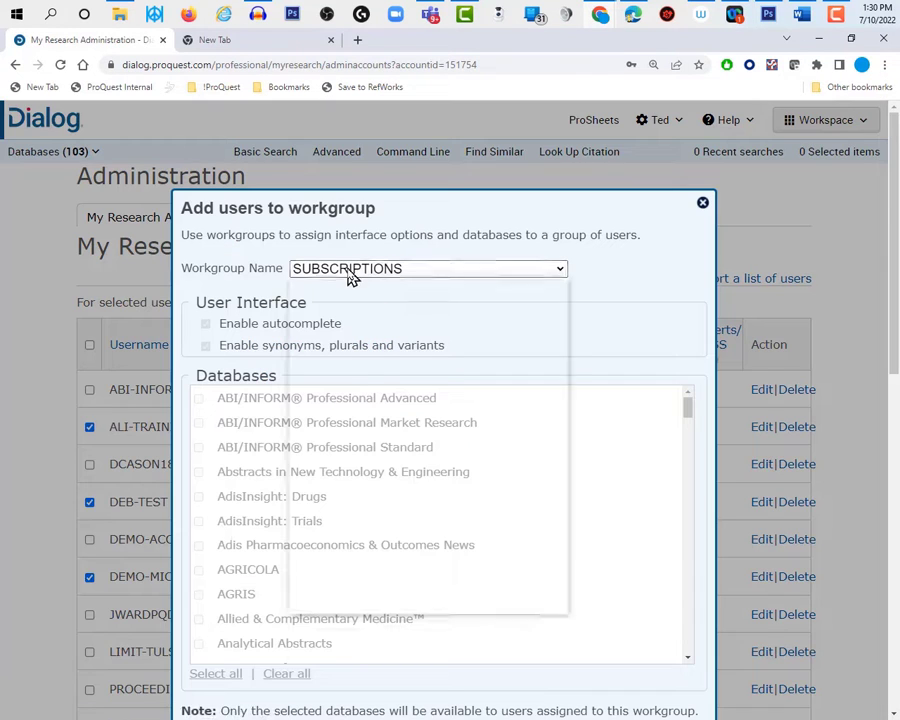
pyautogui.scroll(1, 327, 405)
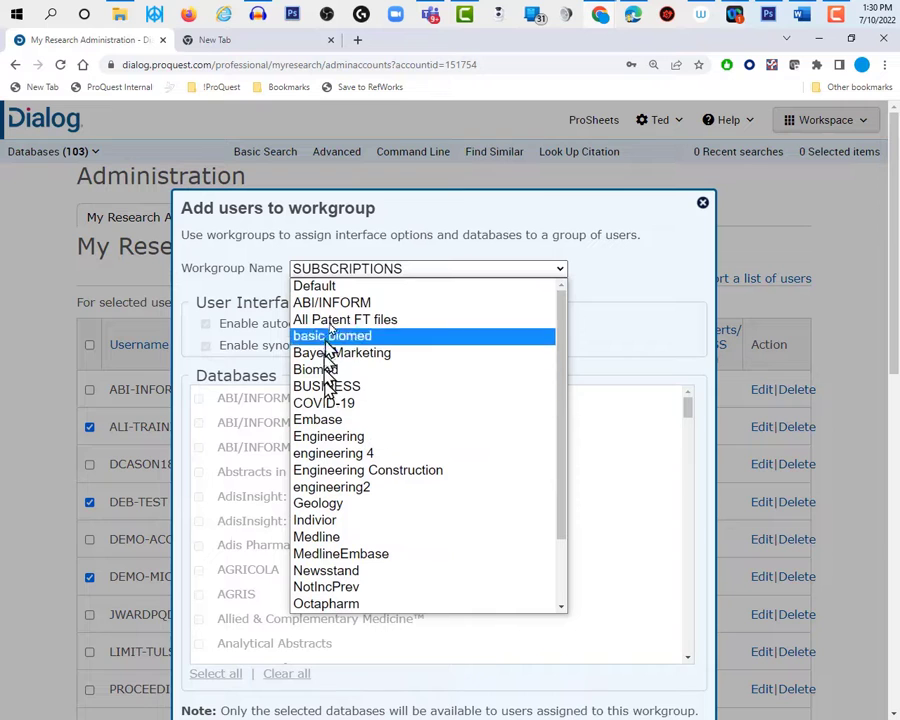
pyautogui.click(318, 289)
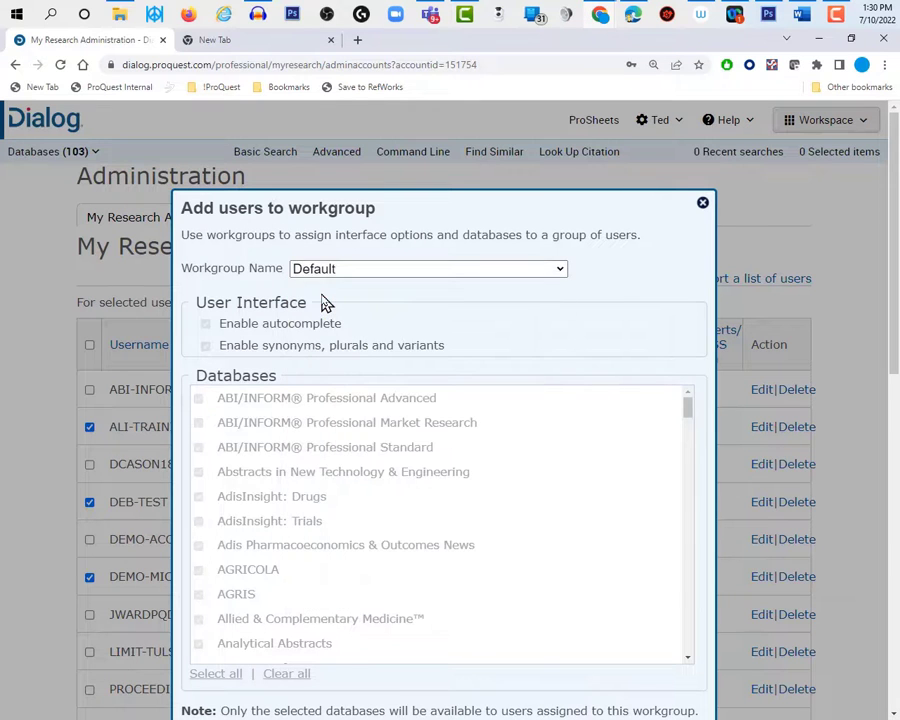
pyautogui.scroll(-5, 400, 330)
pyautogui.click(622, 380)
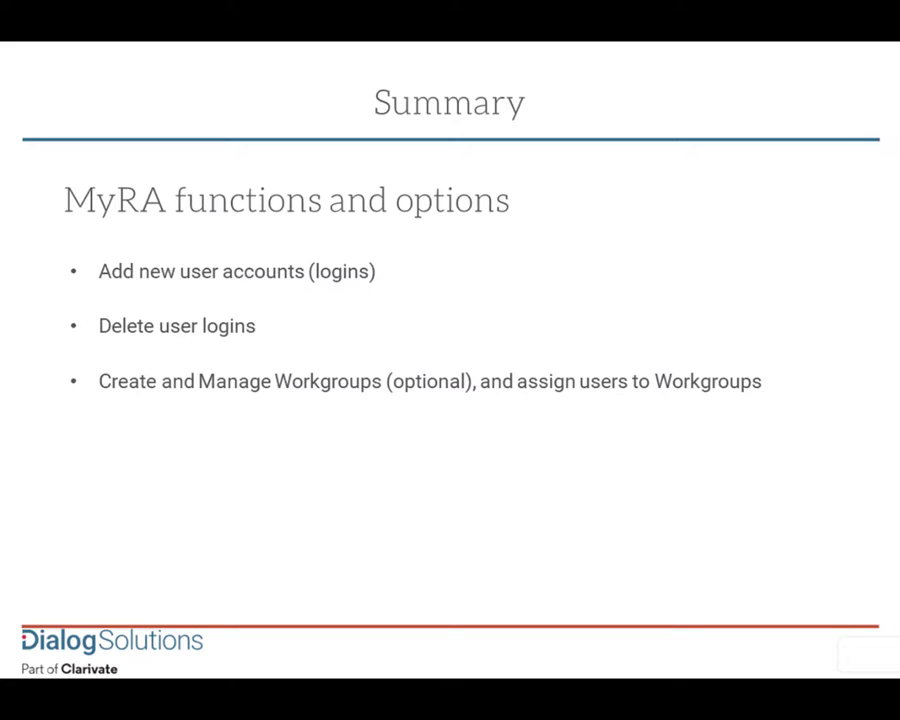
pyautogui.press('Right')
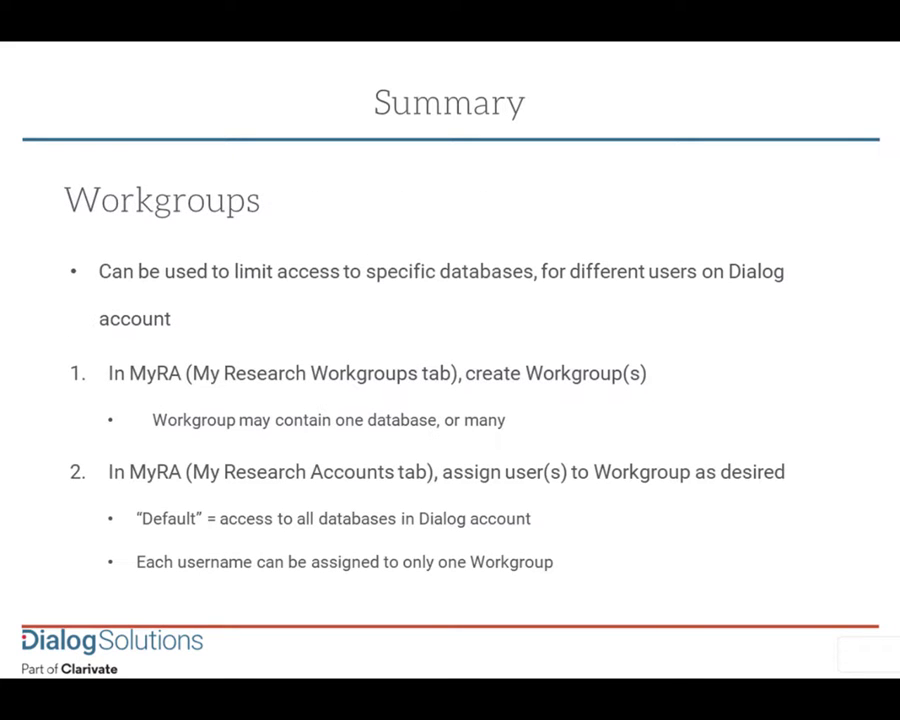